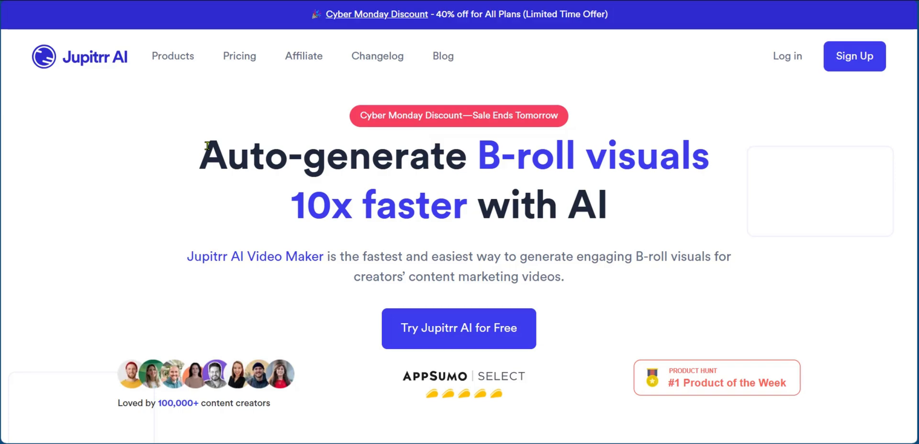
# Sign up for Jupitrr AI using a Google account
pyautogui.moveTo(183, 60)
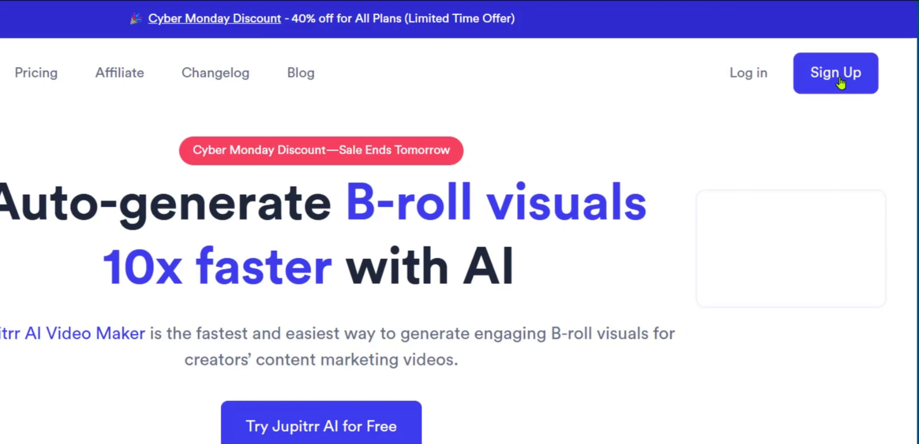
pyautogui.click(840, 78)
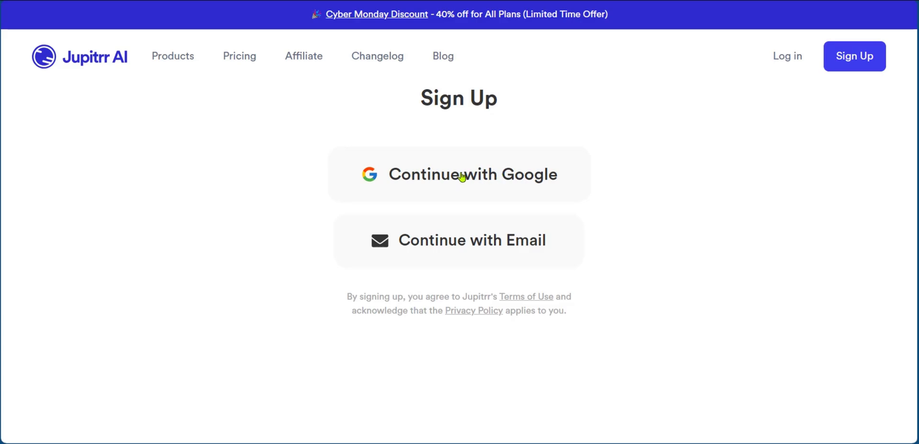
pyautogui.click(484, 178)
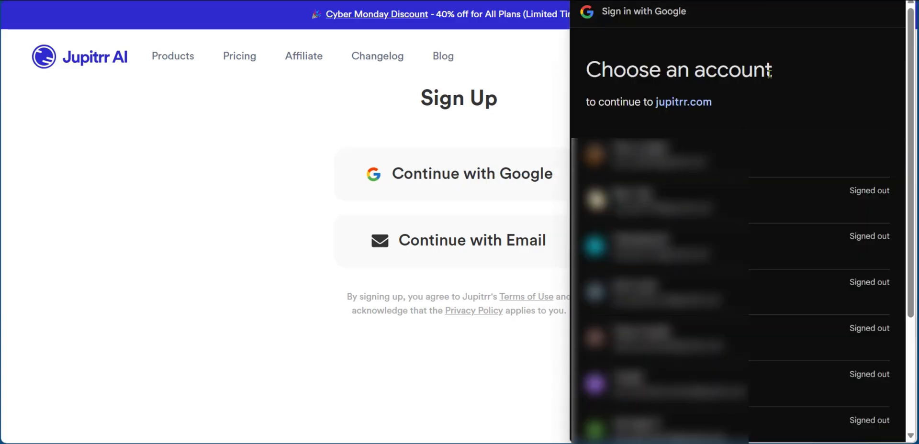
pyautogui.click(807, 200)
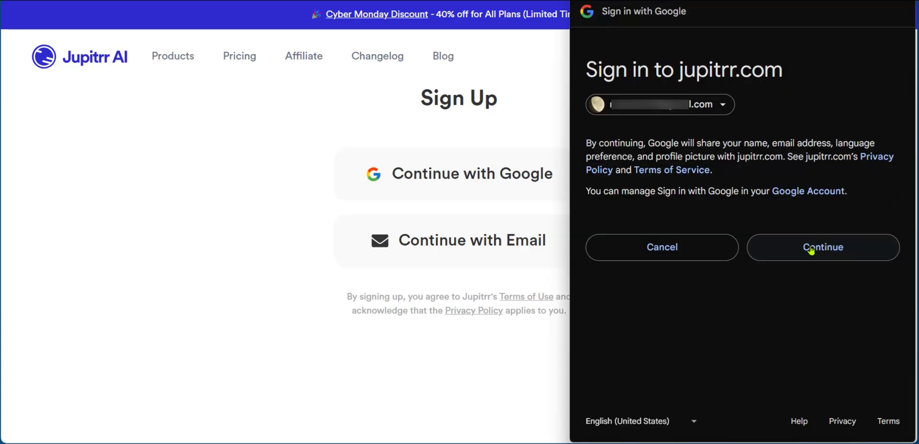
pyautogui.click(810, 249)
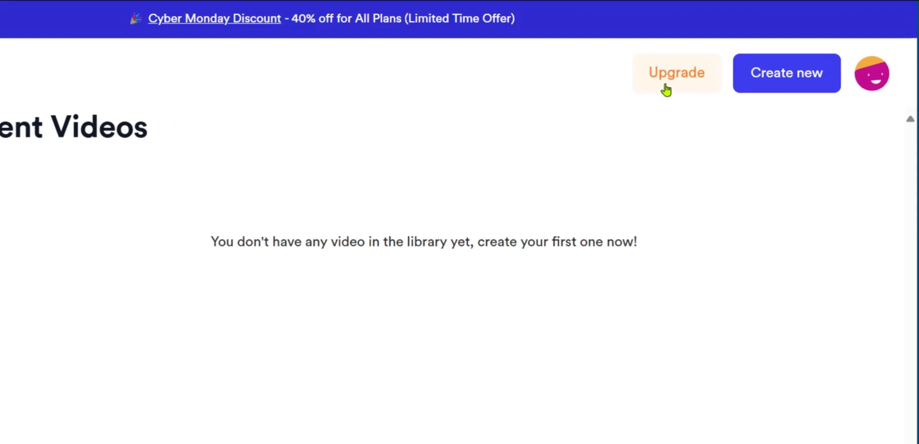
# Open the account settings and review the available subscription plans
pyautogui.click(880, 77)
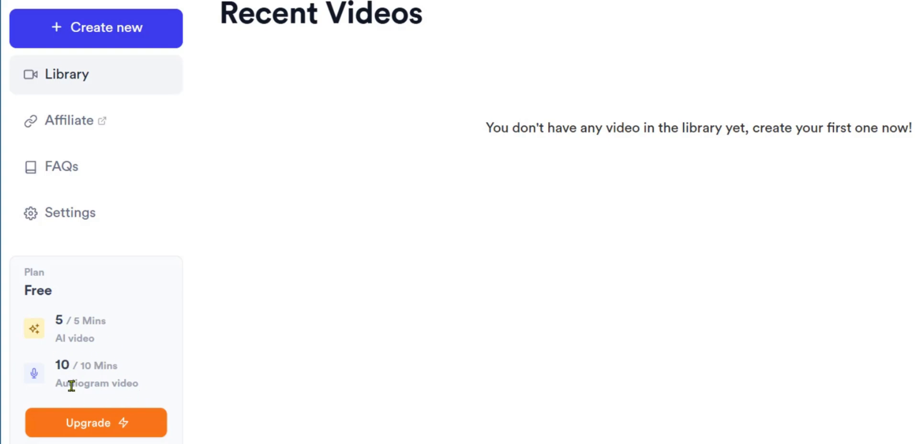
pyautogui.click(60, 219)
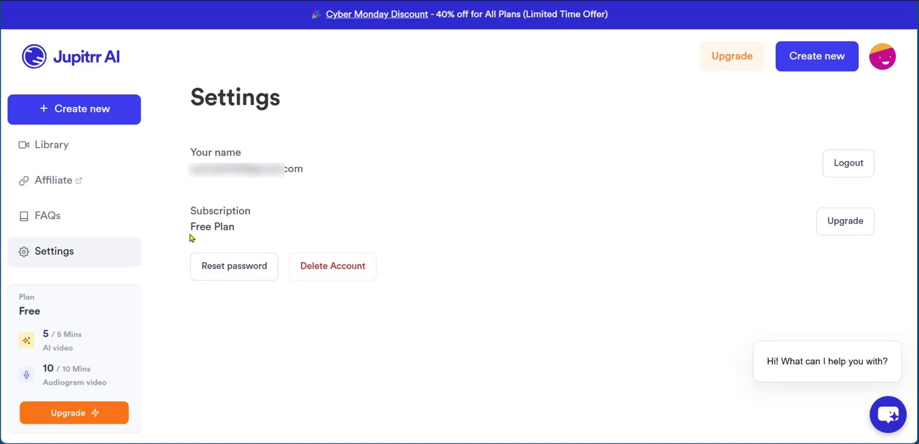
pyautogui.click(843, 230)
pyautogui.scroll(-3, 868, 208)
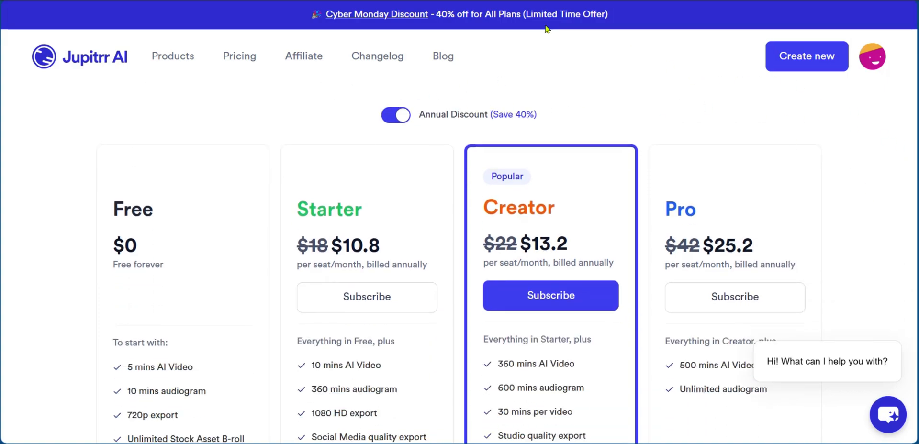
pyautogui.scroll(-1, 255, 237)
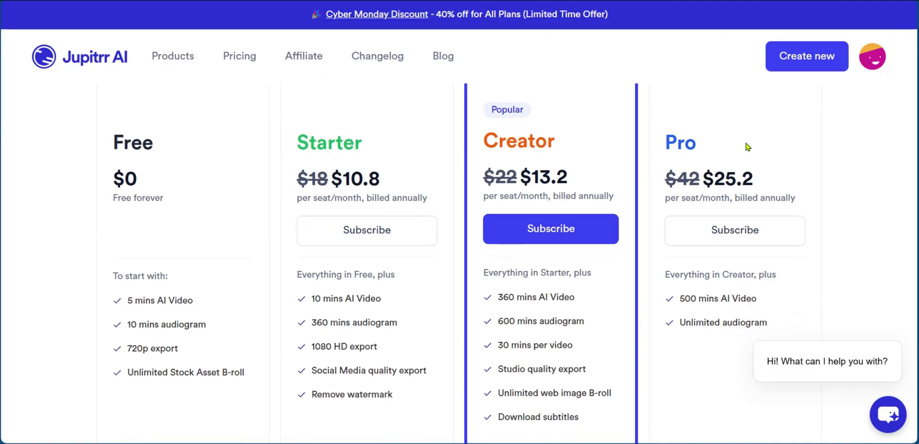
pyautogui.scroll(3, 744, 168)
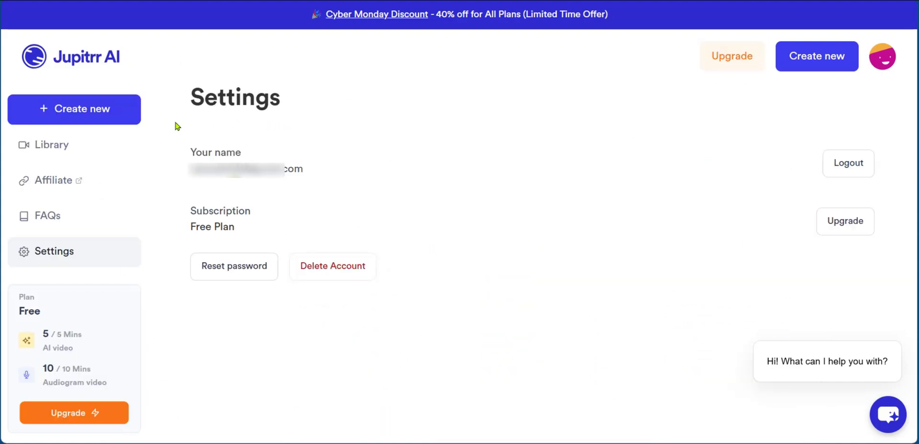
# Create a new AI video from the sample video
pyautogui.click(87, 111)
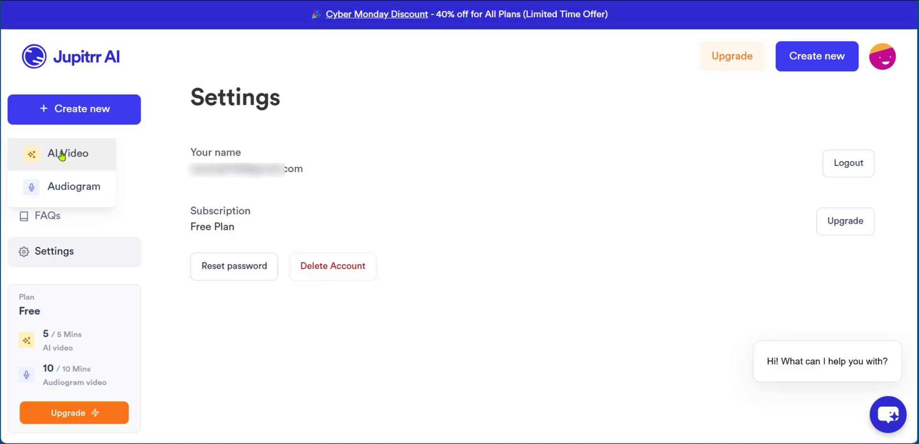
pyautogui.click(62, 155)
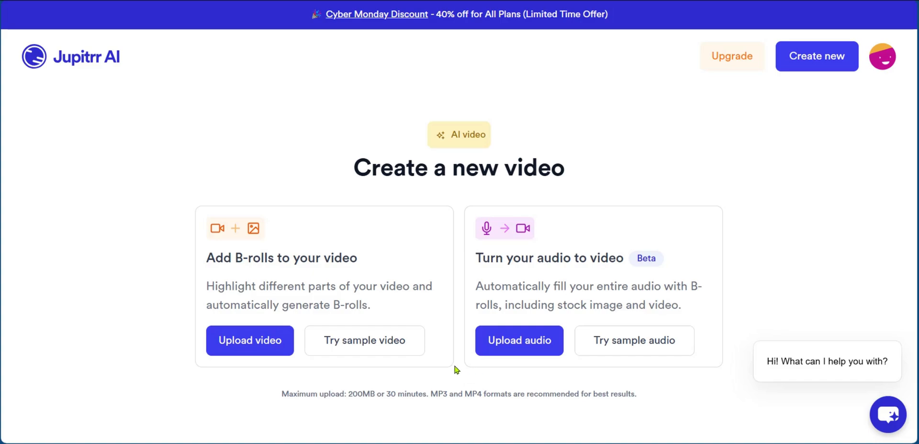
pyautogui.click(368, 350)
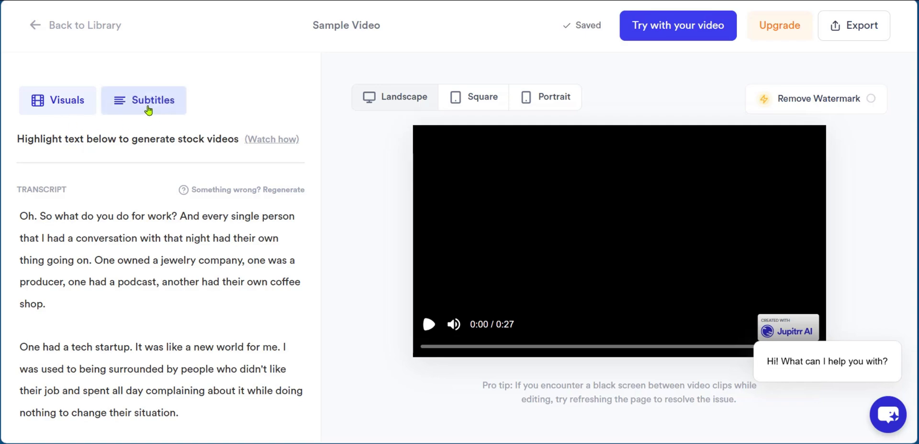
pyautogui.scroll(-2, 52, 206)
pyautogui.scroll(2, 53, 209)
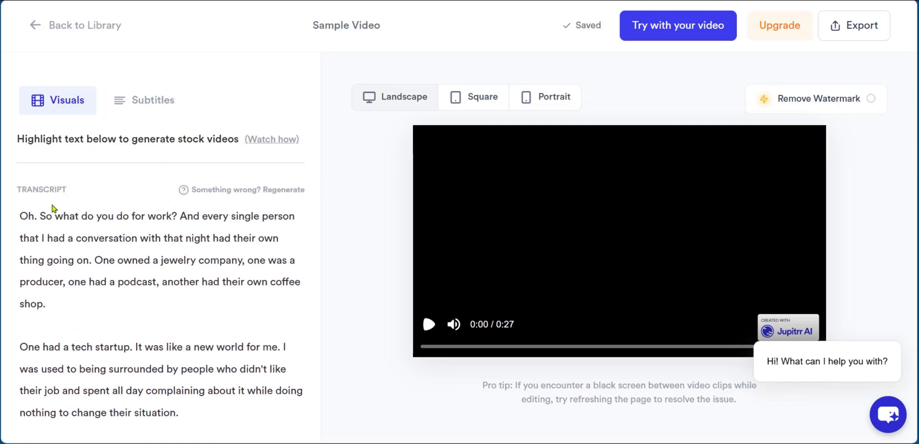
# Highlight "So what do you do for work?" in the transcript and generate an image B-roll for it
pyautogui.moveTo(42, 217); pyautogui.dragTo(177, 215)
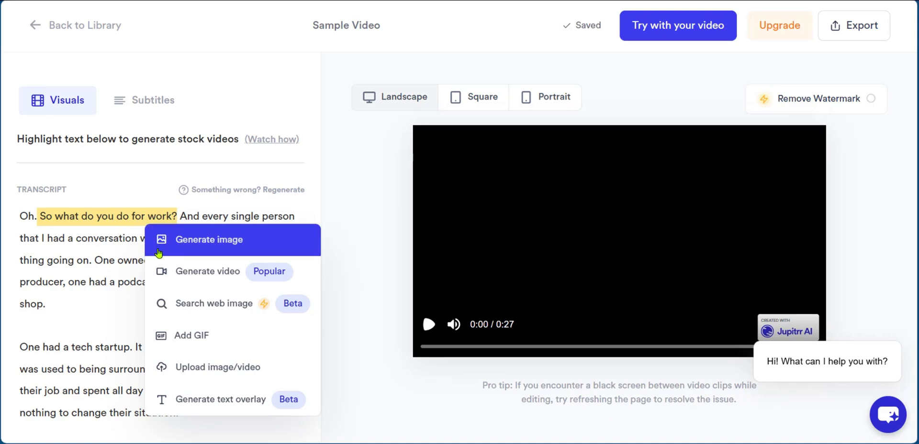
pyautogui.click(211, 242)
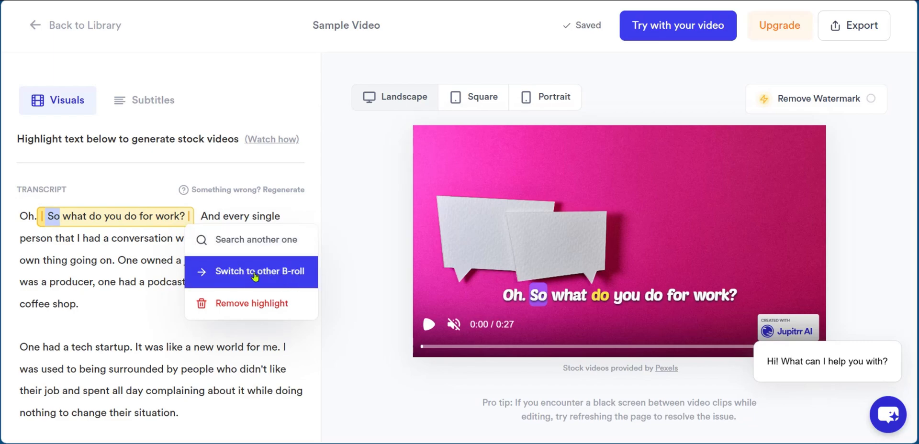
# Switch that phrase's B-roll to another generated image, then to a generated video
pyautogui.click(287, 281)
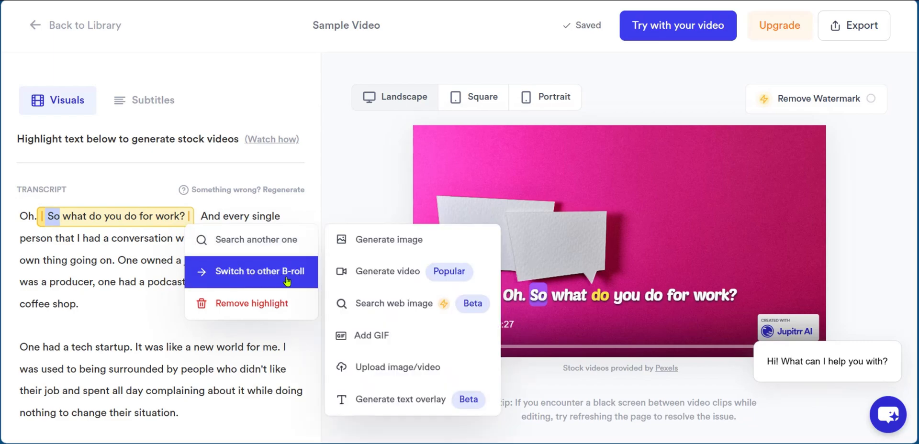
pyautogui.click(374, 241)
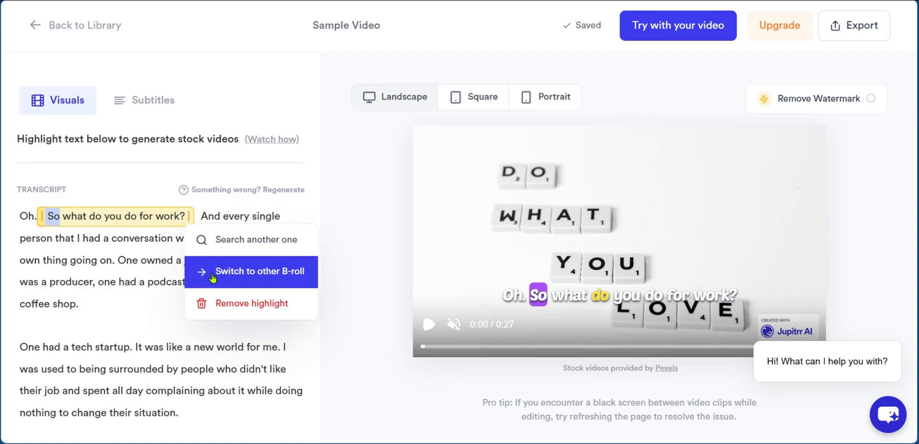
pyautogui.click(246, 273)
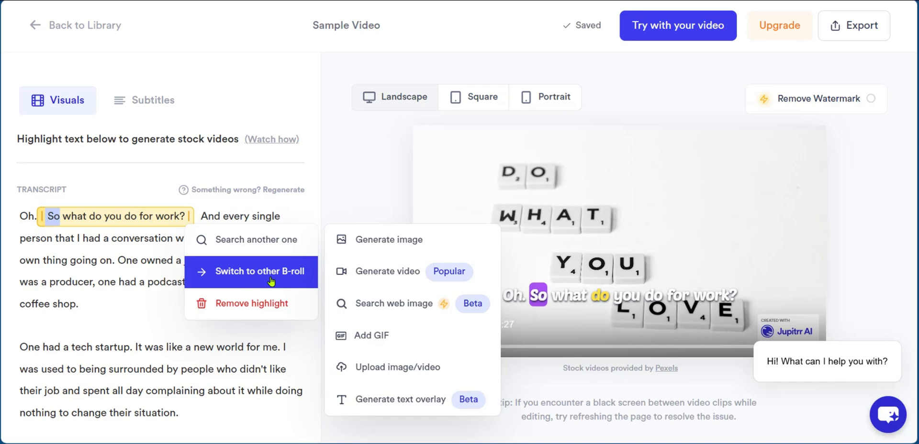
pyautogui.click(381, 273)
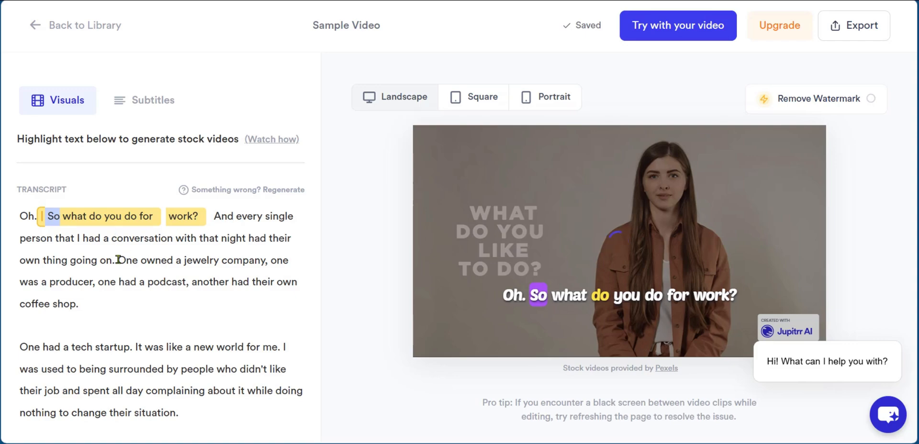
# Highlight "One owned a jewelry company," and generate a video B-roll for it
pyautogui.moveTo(118, 260); pyautogui.dragTo(268, 260)
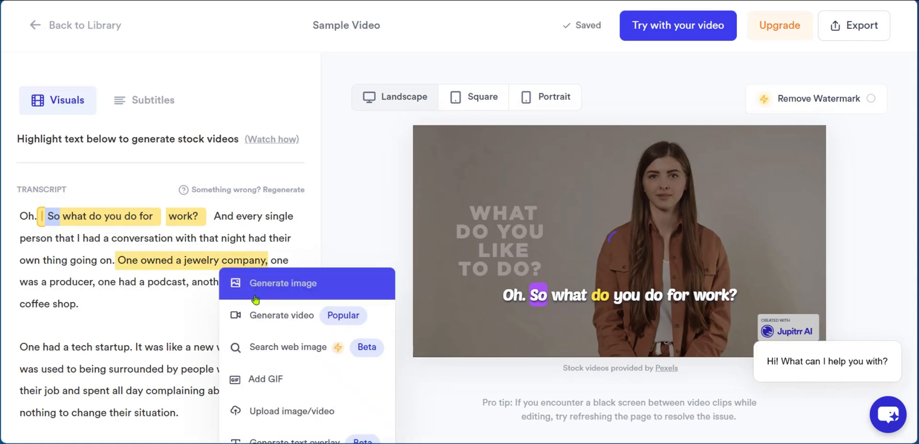
pyautogui.click(274, 317)
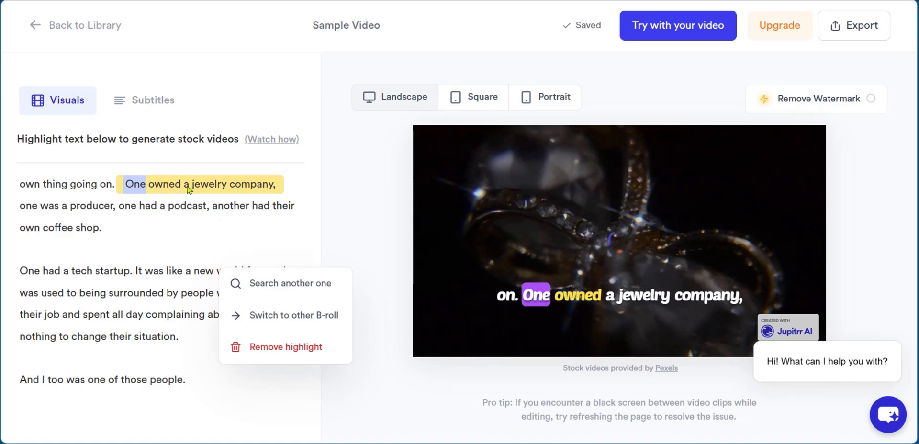
pyautogui.scroll(2, 156, 199)
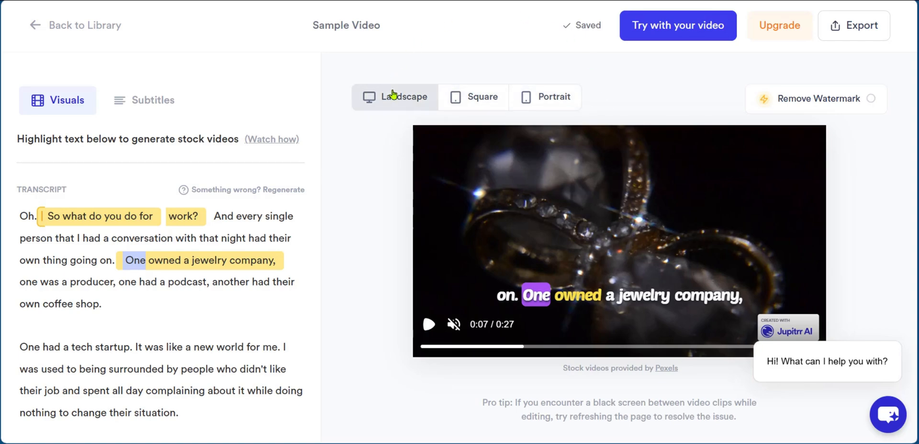
# Try the portrait and square aspect ratios, then return to landscape
pyautogui.click(550, 99)
pyautogui.click(457, 96)
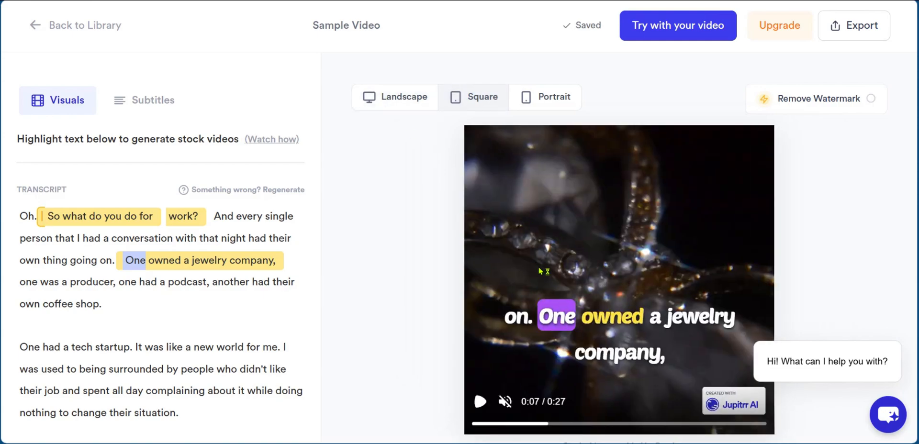
pyautogui.click(539, 101)
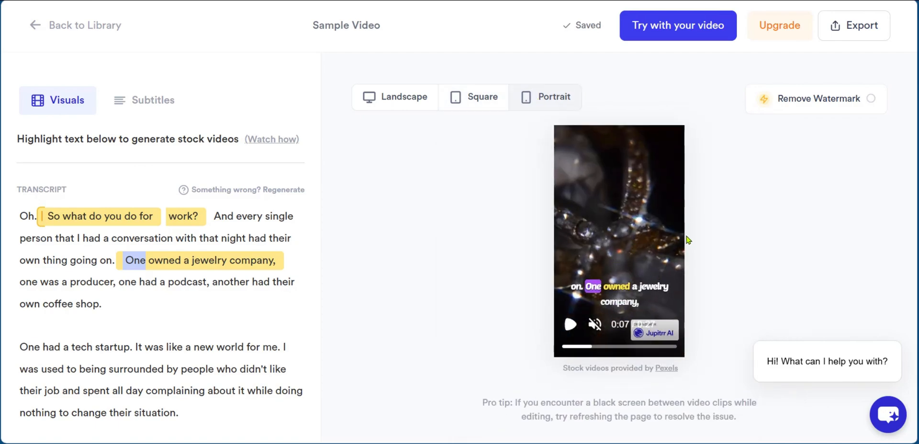
pyautogui.click(386, 98)
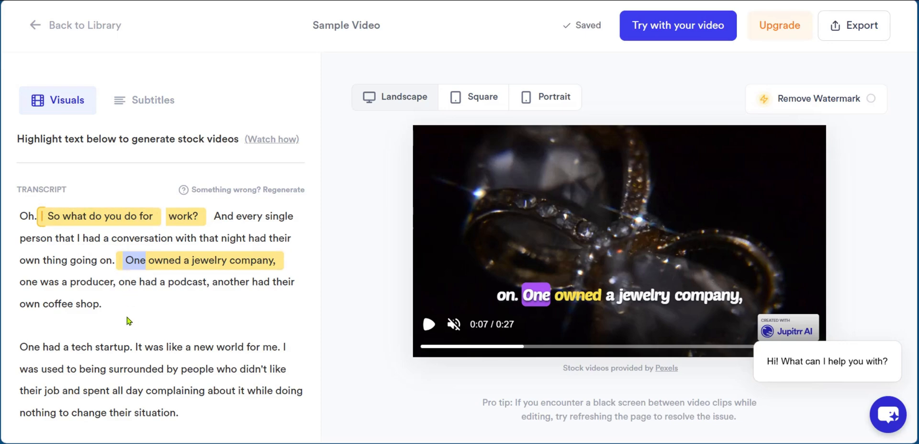
# Try the Closed Caption and None subtitle styles, then return to Tiktok/Reels Caption
pyautogui.scroll(-2, 127, 322)
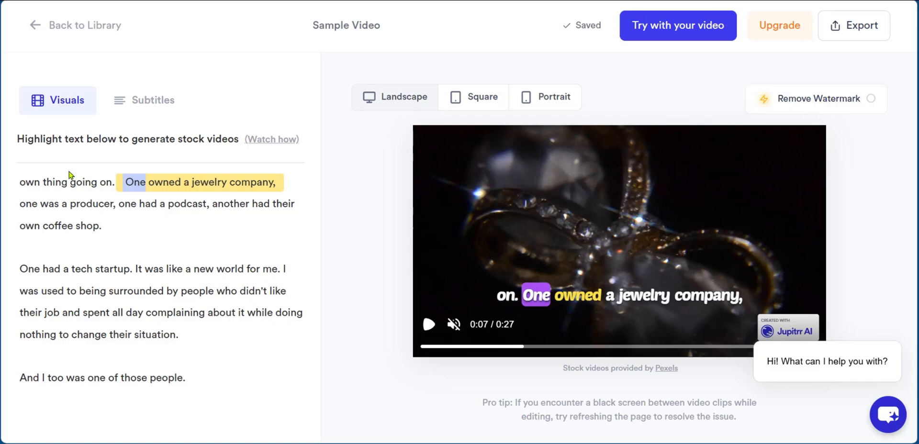
pyautogui.click(144, 102)
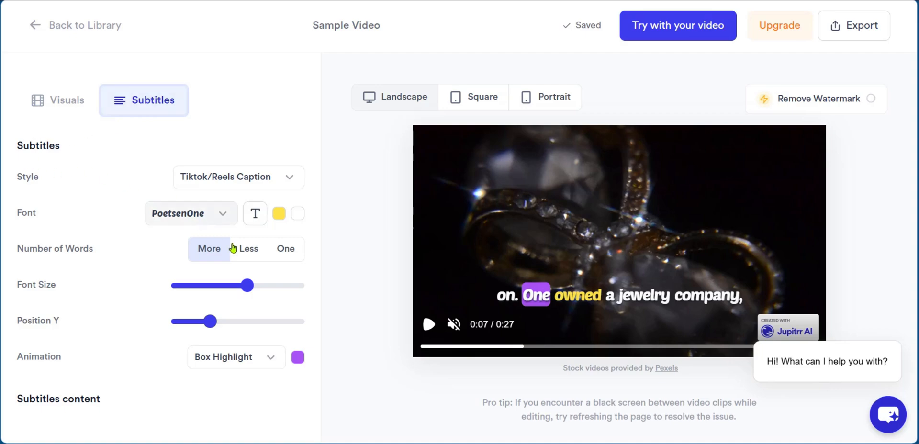
pyautogui.click(293, 177)
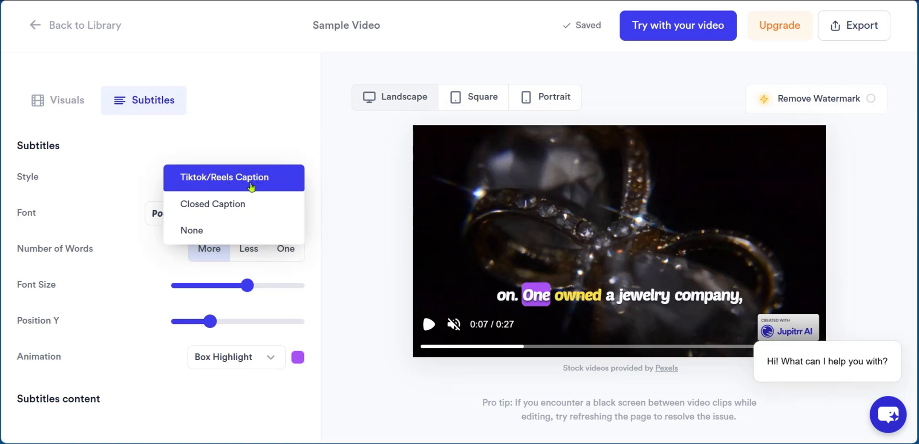
pyautogui.click(204, 205)
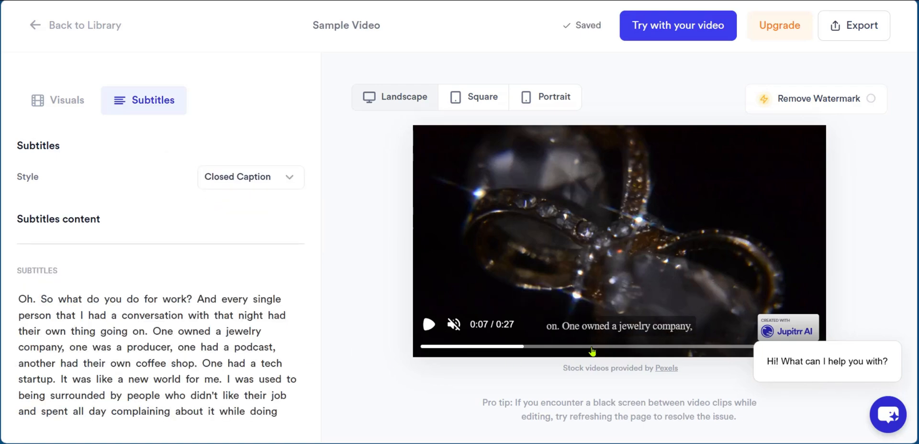
pyautogui.click(290, 182)
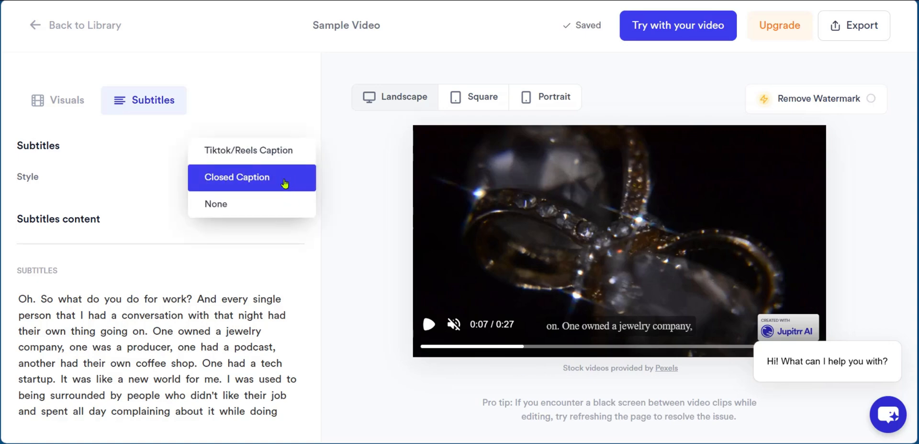
pyautogui.click(254, 213)
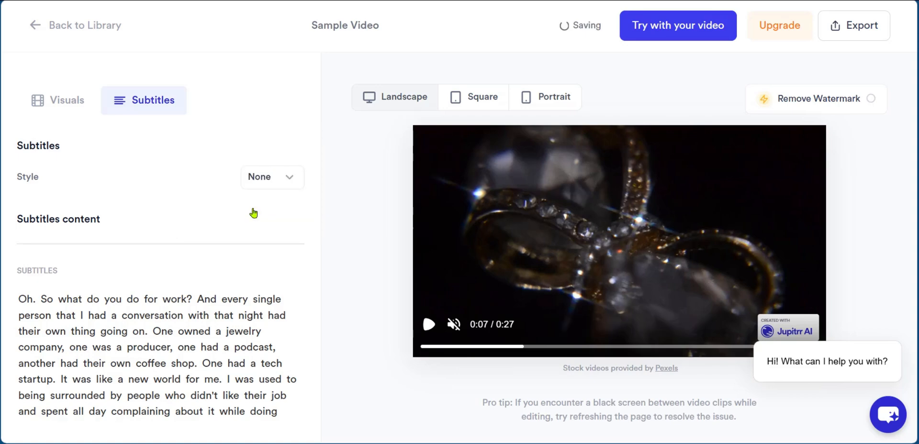
pyautogui.click(274, 179)
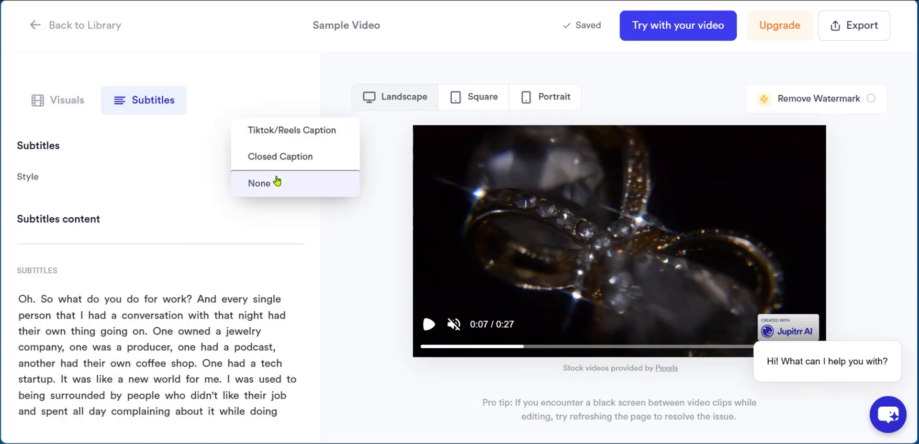
pyautogui.click(281, 128)
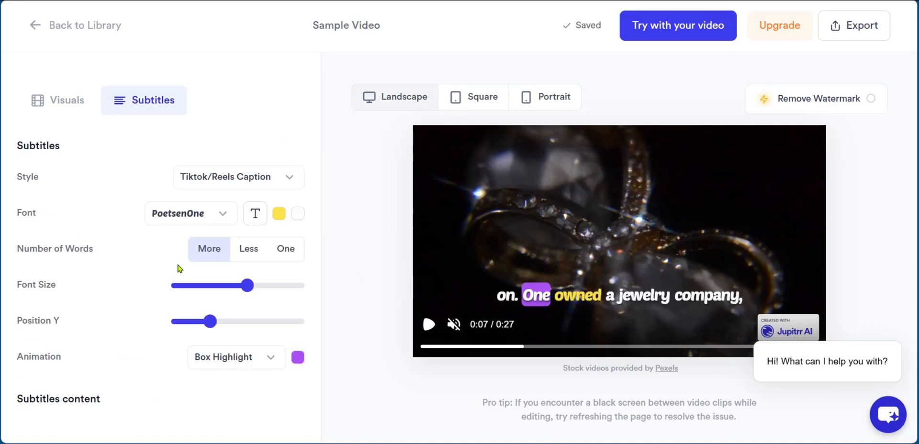
# Keep the PoetsenOne font and switch the subtitle text to uppercase
pyautogui.click(221, 215)
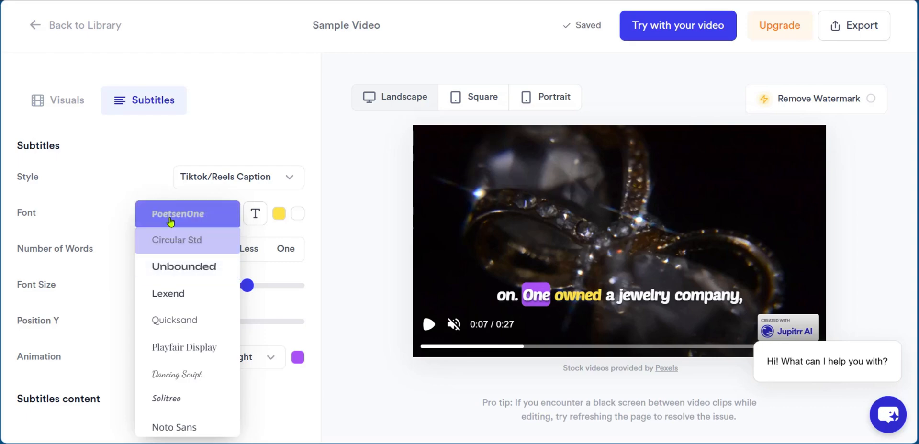
pyautogui.click(130, 169)
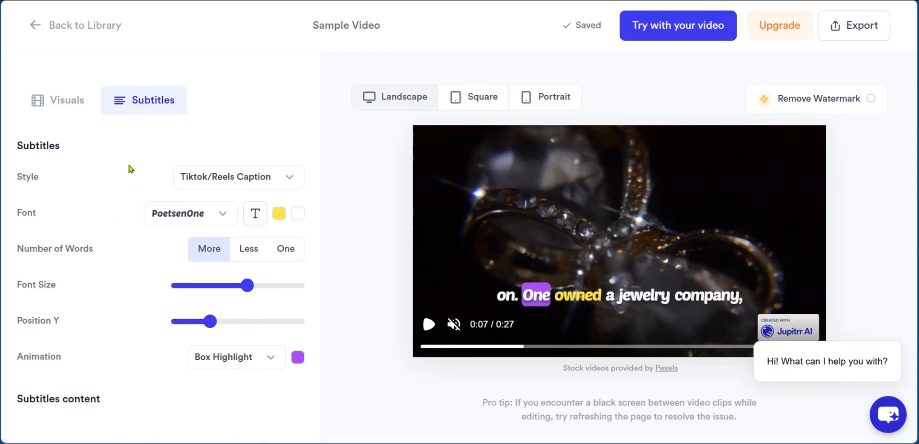
pyautogui.click(253, 218)
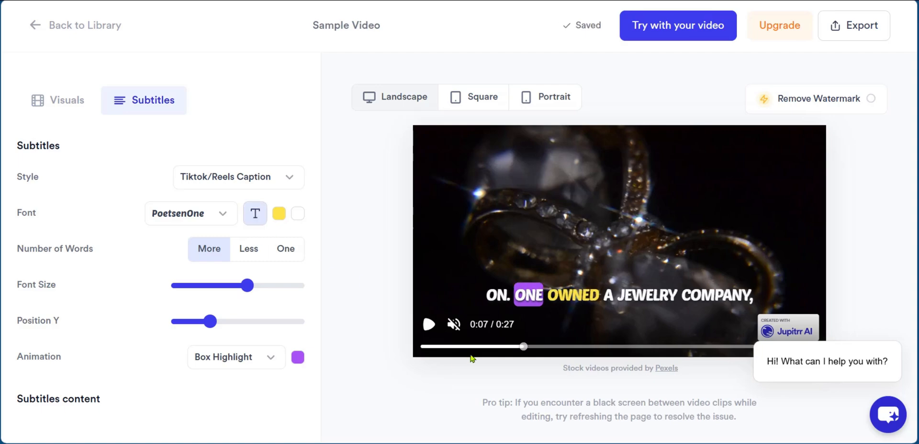
pyautogui.click(258, 222)
# Change the subtitle text colors to orange #C34F14 and a light green
pyautogui.click(279, 215)
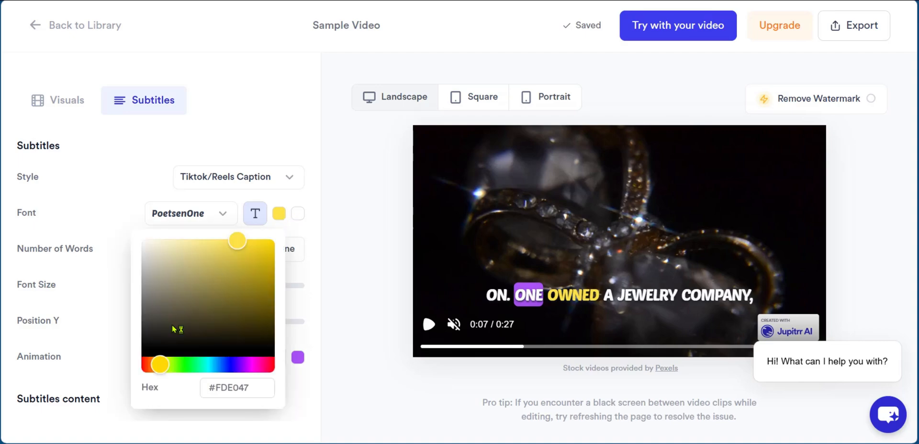
pyautogui.moveTo(162, 365); pyautogui.dragTo(153, 364)
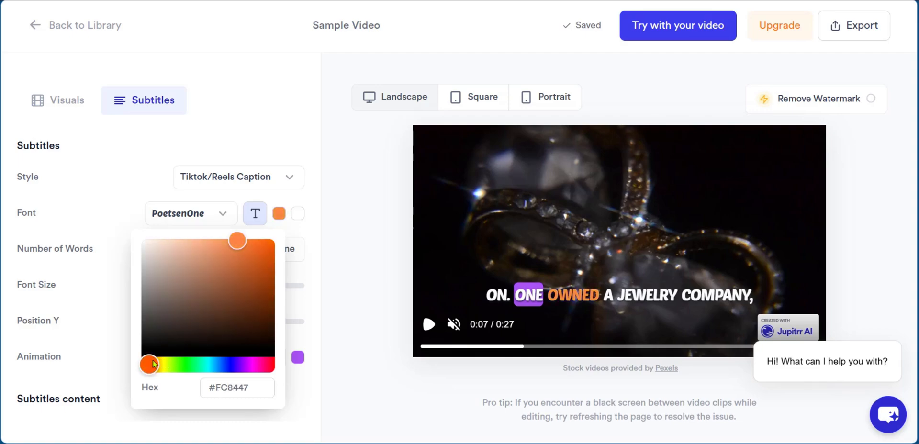
pyautogui.moveTo(237, 241); pyautogui.dragTo(264, 268)
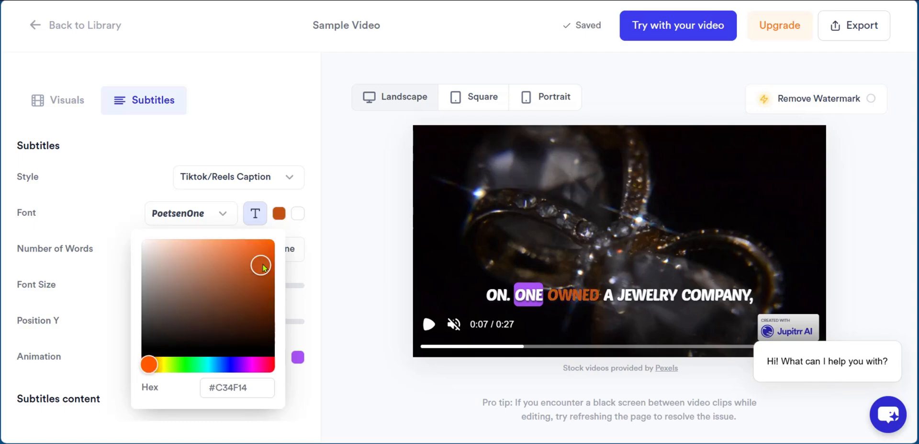
pyautogui.click(298, 214)
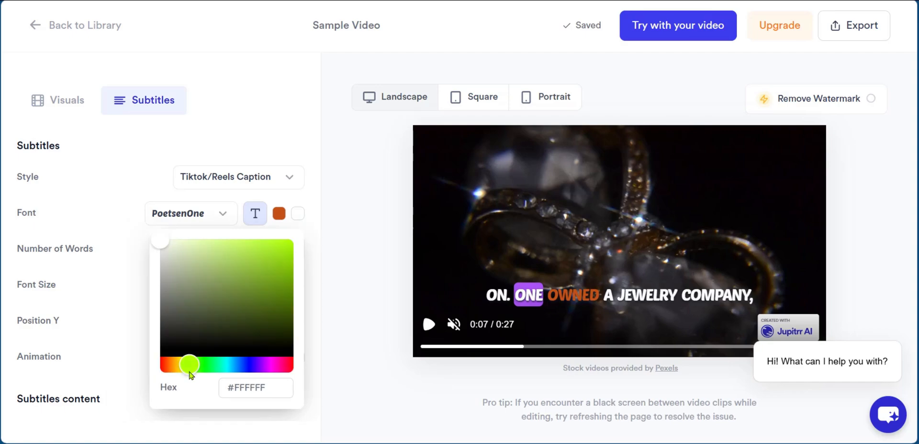
pyautogui.moveTo(190, 372); pyautogui.dragTo(193, 372)
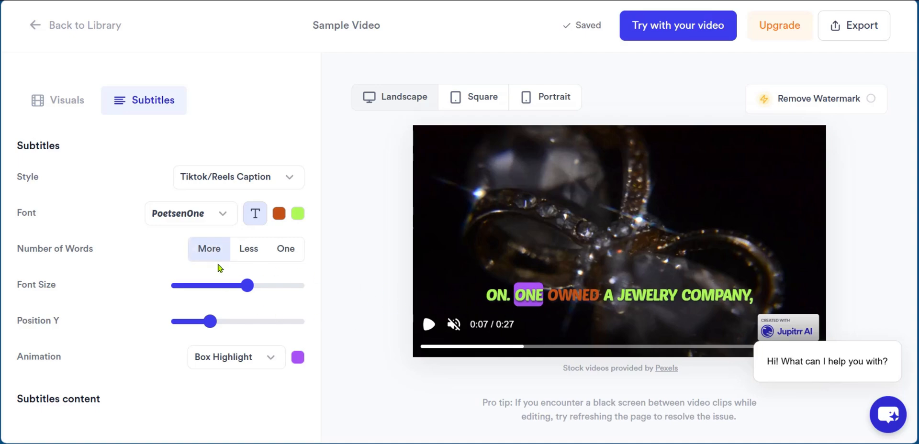
# Try the Less and One word counts and the portrait preview, then return to More words in landscape
pyautogui.click(247, 258)
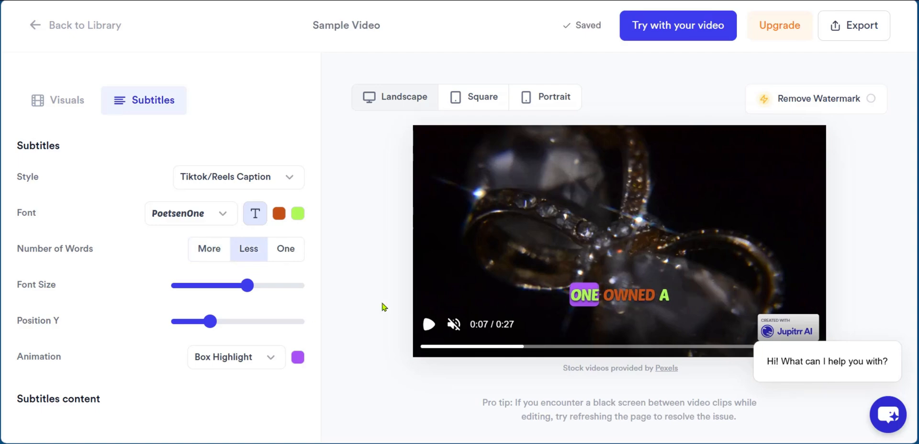
pyautogui.click(277, 250)
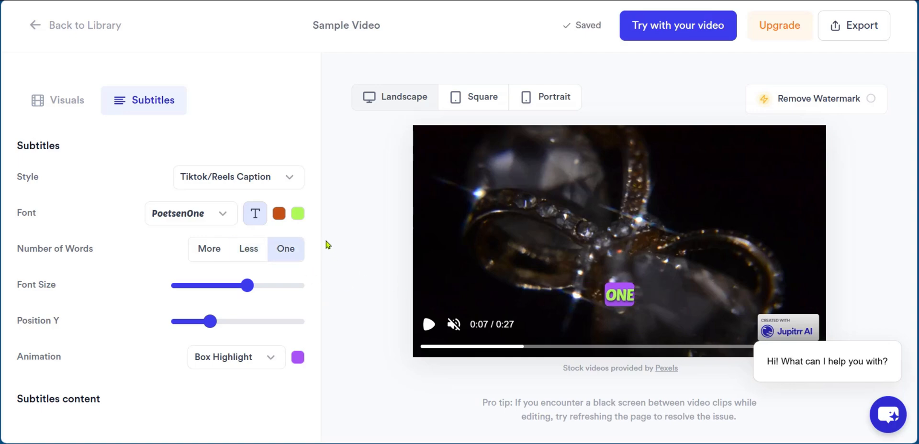
pyautogui.click(551, 103)
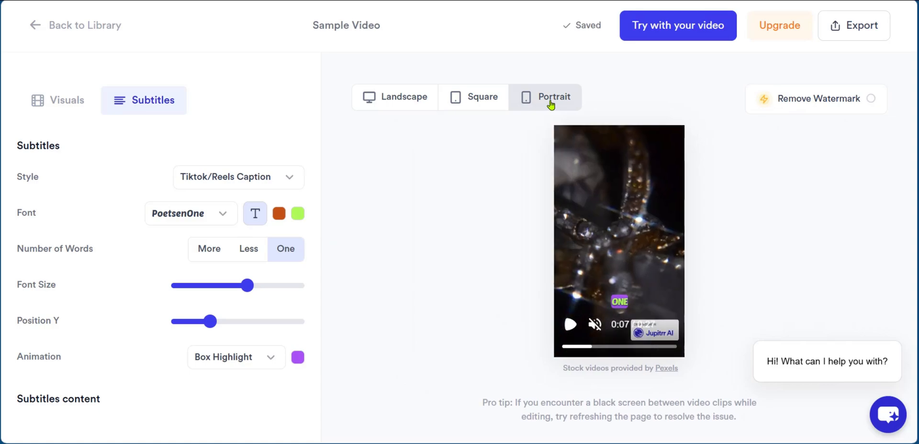
pyautogui.click(249, 250)
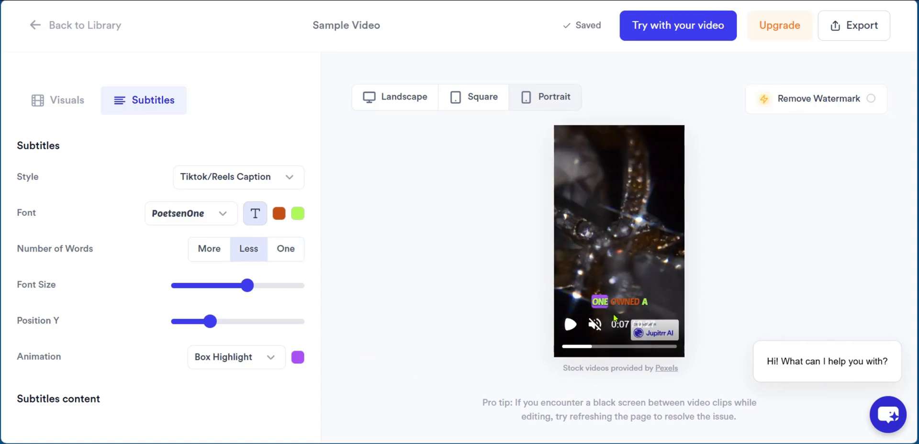
pyautogui.click(208, 248)
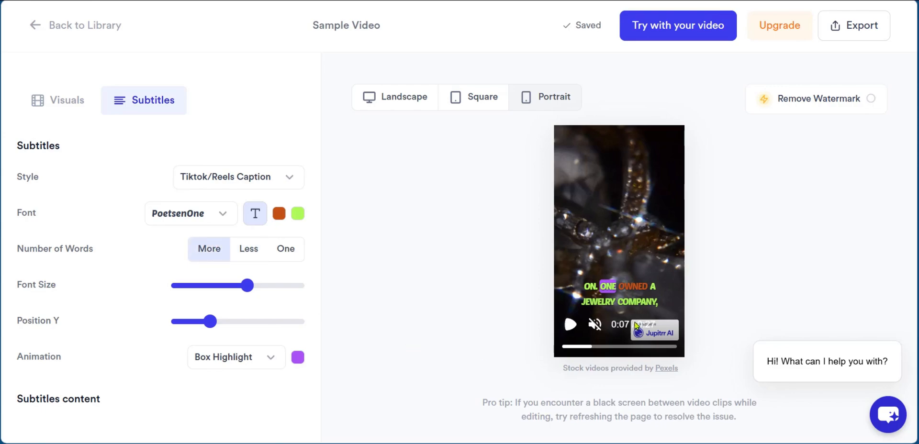
pyautogui.click(406, 103)
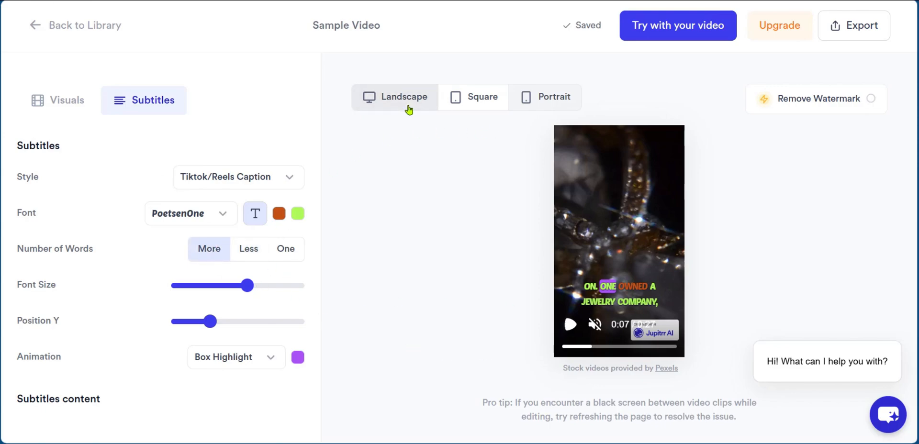
pyautogui.click(545, 108)
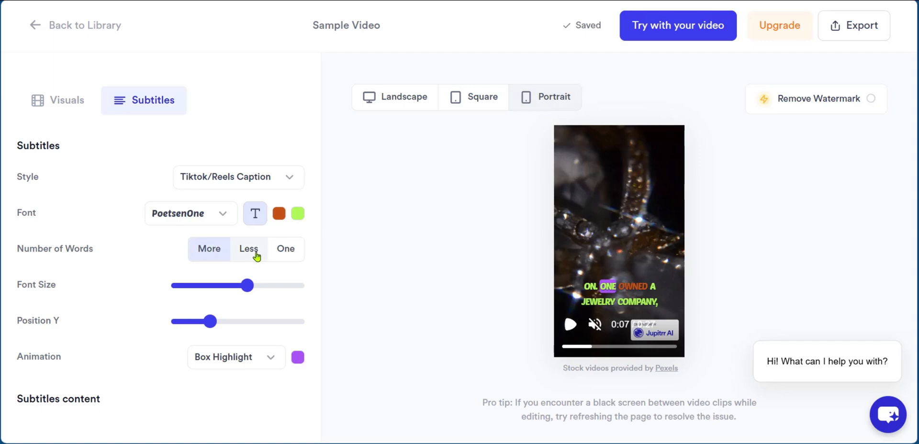
pyautogui.click(402, 100)
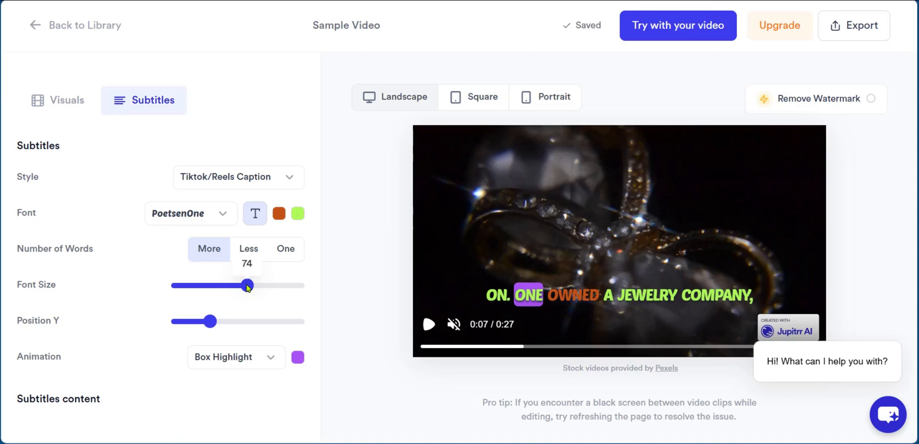
# Increase the subtitle font size, and test a higher Position Y before restoring it to 20%
pyautogui.moveTo(248, 288); pyautogui.dragTo(262, 289)
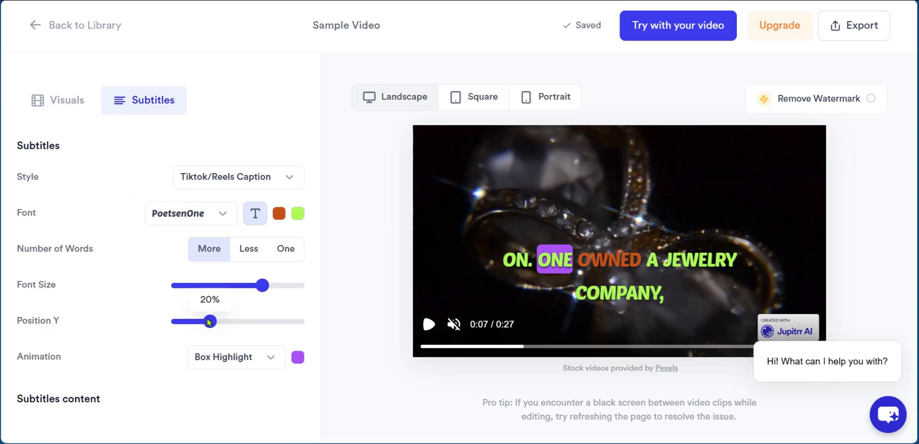
pyautogui.moveTo(209, 324); pyautogui.dragTo(244, 328)
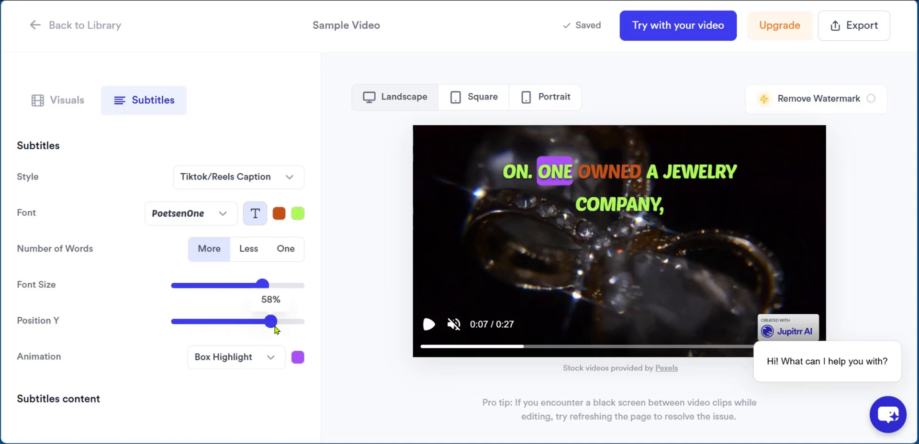
pyautogui.moveTo(269, 329); pyautogui.dragTo(208, 335)
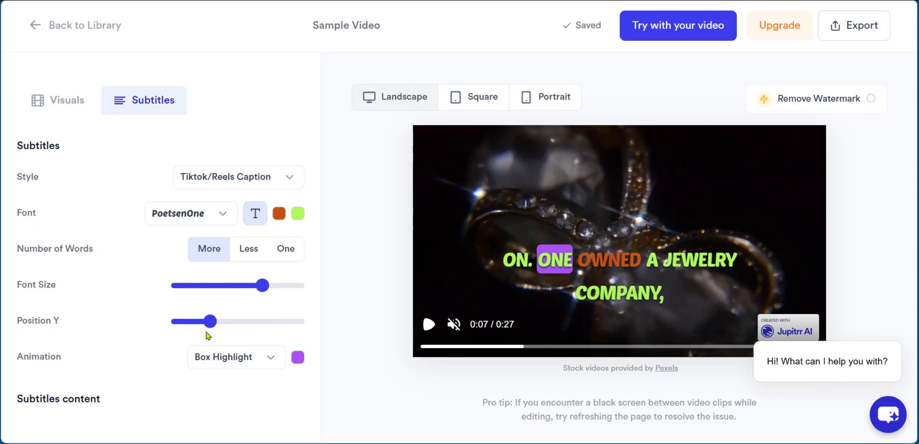
# Try the None subtitle animation, then return to Box Highlight
pyautogui.scroll(-2, 162, 344)
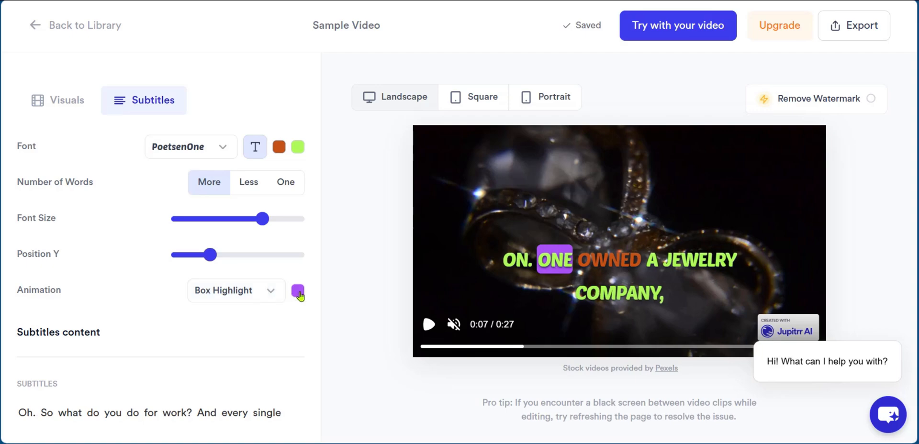
pyautogui.click(267, 292)
pyautogui.click(252, 320)
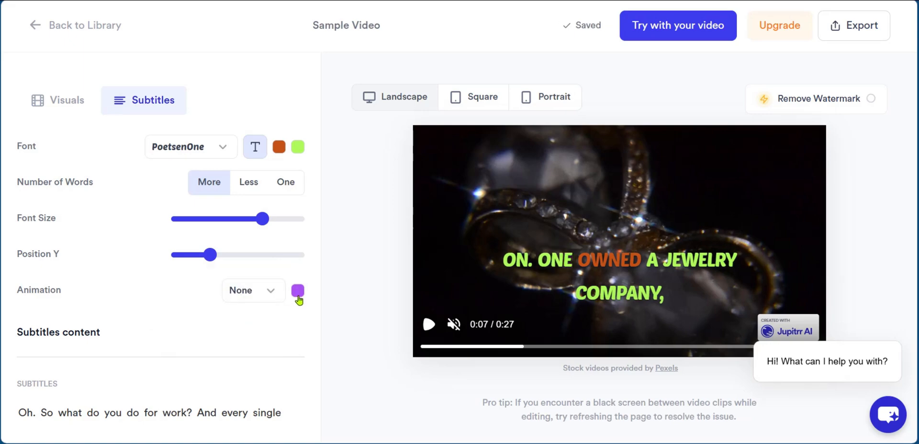
pyautogui.click(254, 291)
pyautogui.click(239, 267)
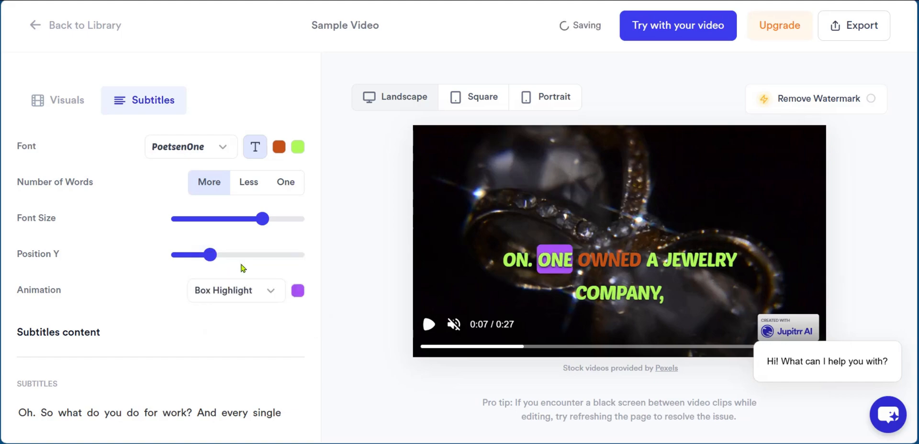
# Try a cyan #54F7F4 highlight box color, then return it to purple
pyautogui.click(298, 291)
pyautogui.scroll(-3, 259, 318)
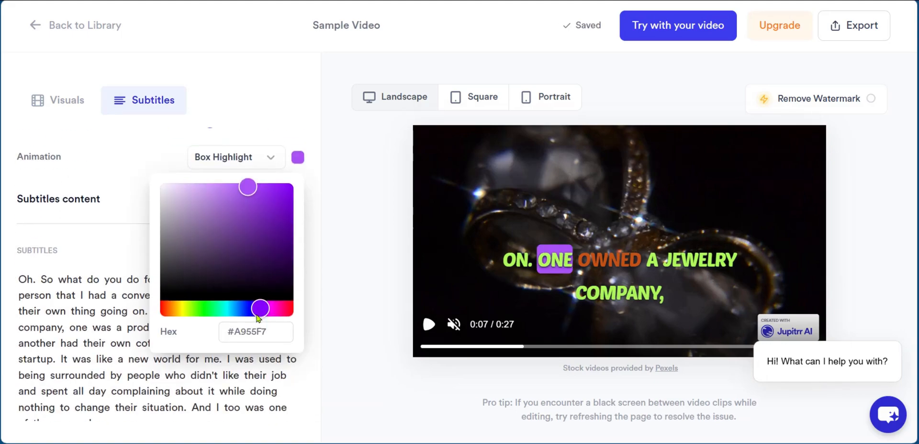
pyautogui.click(226, 309)
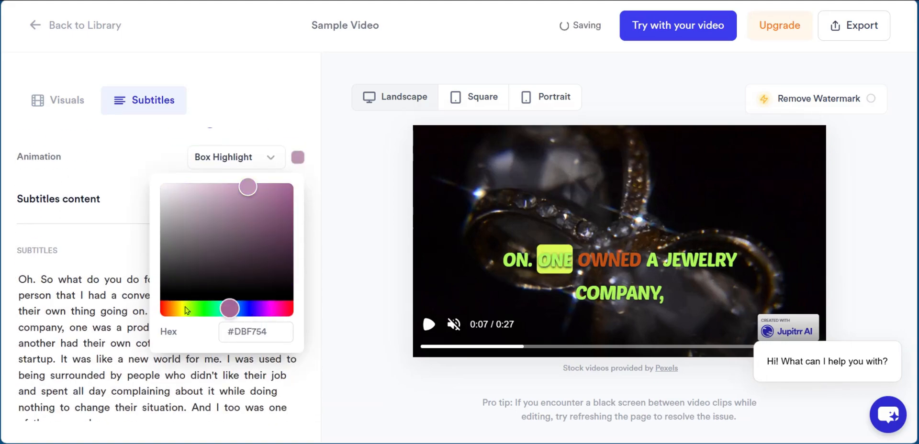
pyautogui.click(254, 309)
pyautogui.click(55, 106)
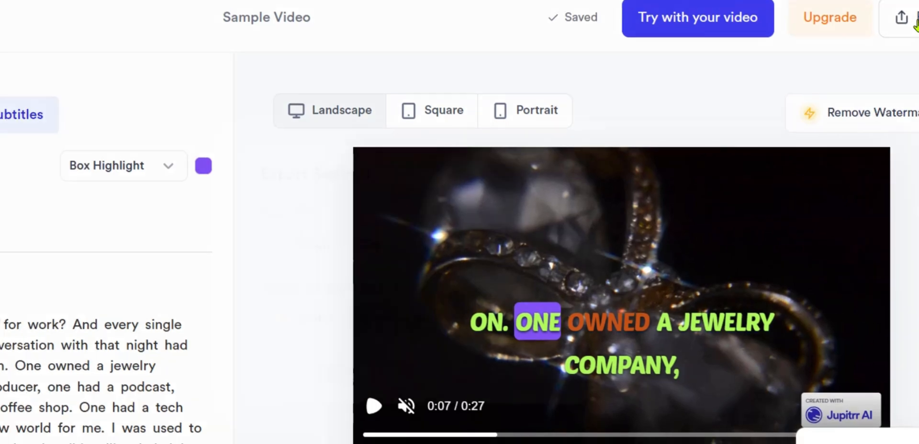
# Export the video at 720p resolution with Social Media quality
pyautogui.click(827, 30)
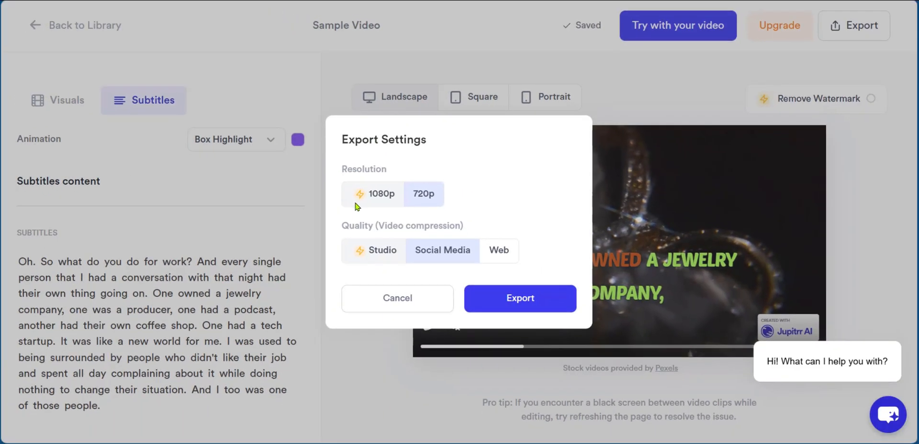
pyautogui.click(420, 203)
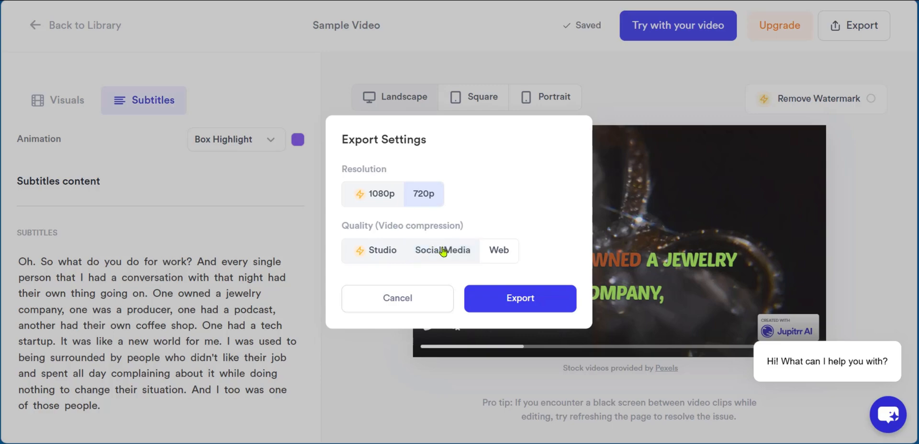
pyautogui.click(496, 255)
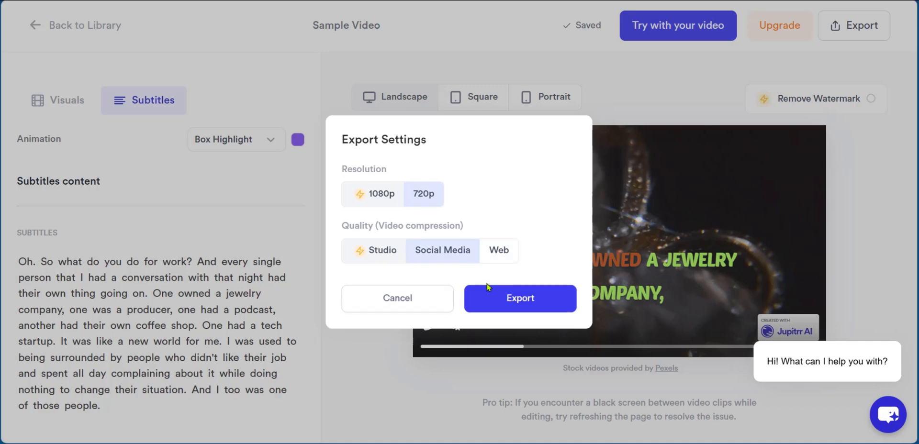
pyautogui.click(514, 302)
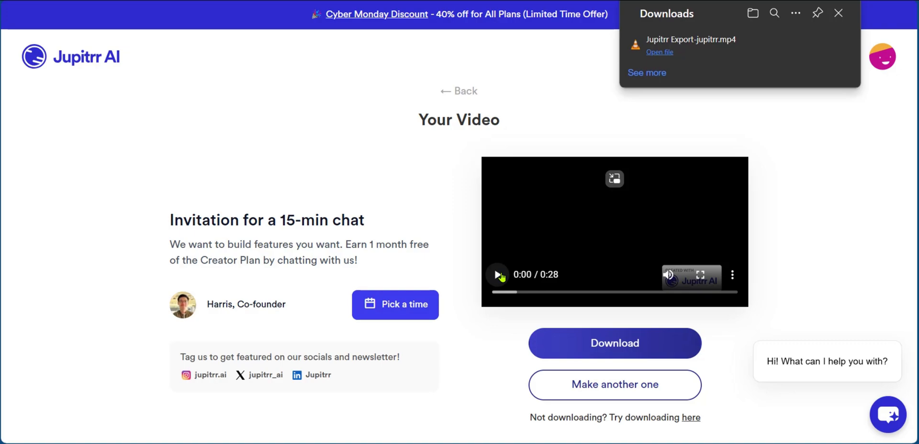
# Play the exported video preview and pause it partway through
pyautogui.click(498, 276)
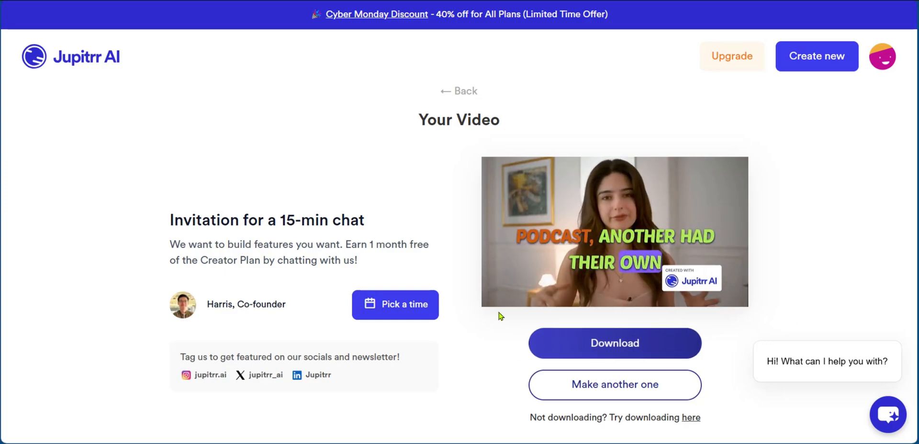
pyautogui.moveTo(498, 305)
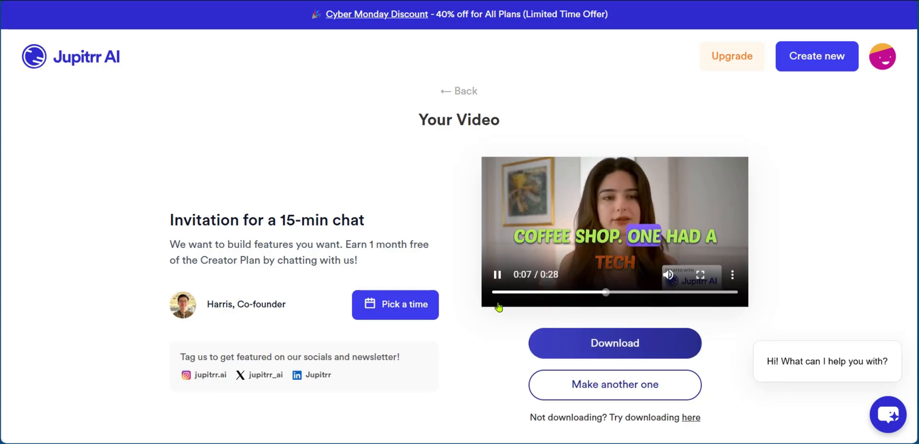
pyautogui.click(497, 275)
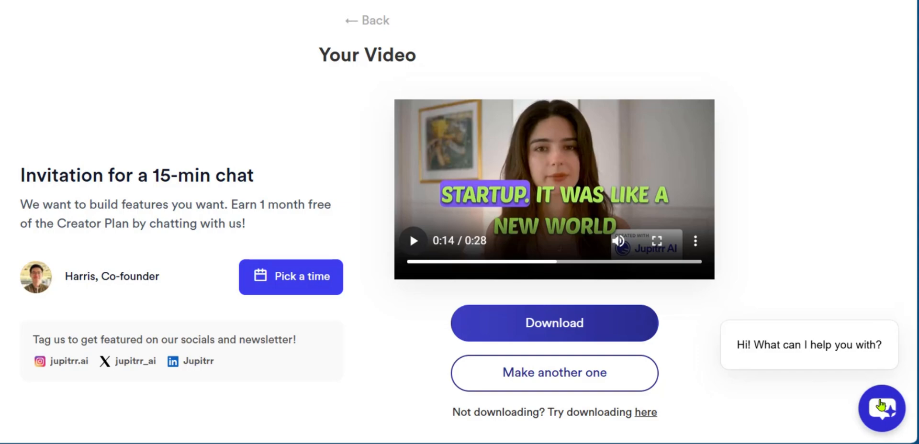
# Open the support chat widget and close it again
pyautogui.click(881, 406)
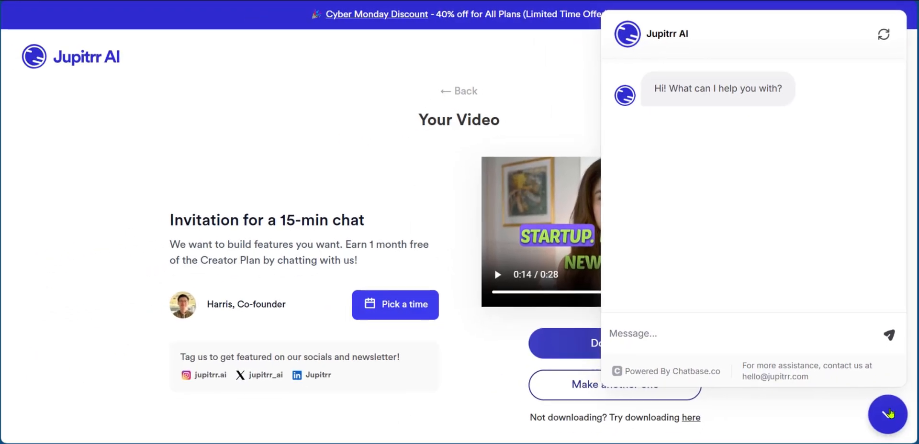
pyautogui.click(889, 421)
# Go back to the home page and start a new video with Try it now
pyautogui.click(443, 93)
pyautogui.moveTo(170, 68)
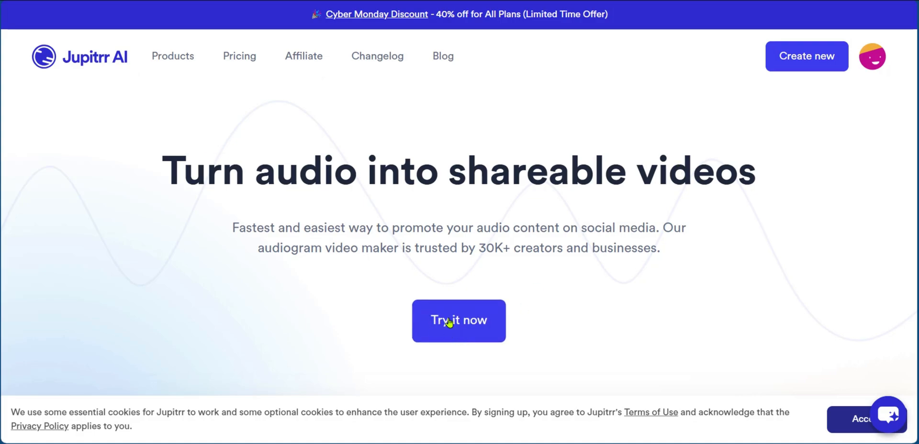
pyautogui.click(470, 328)
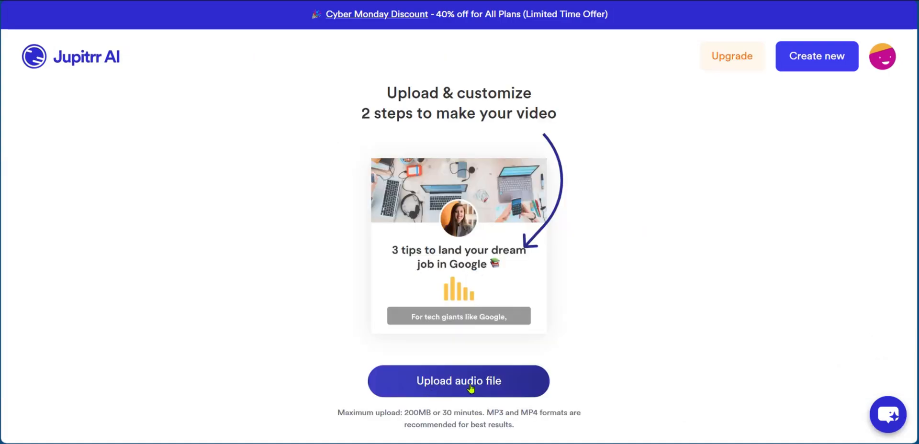
# Upload the audio file the sun.mp3 as the source for the new video
pyautogui.click(444, 383)
pyautogui.click(81, 56)
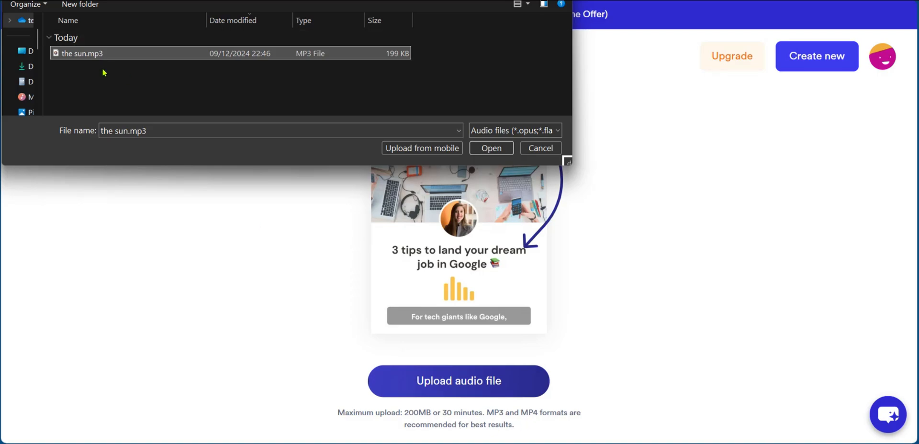
pyautogui.click(495, 149)
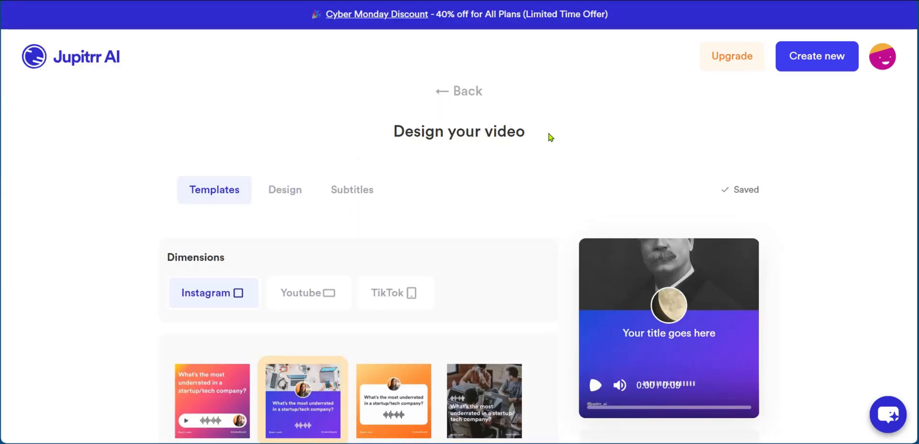
# Look through the Design, Subtitles and Templates sections of the video designer
pyautogui.click(275, 193)
pyautogui.click(343, 191)
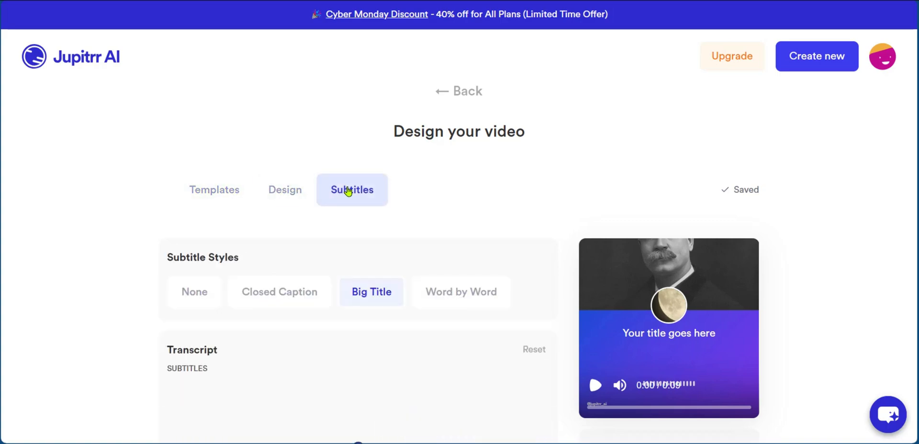
pyautogui.click(232, 199)
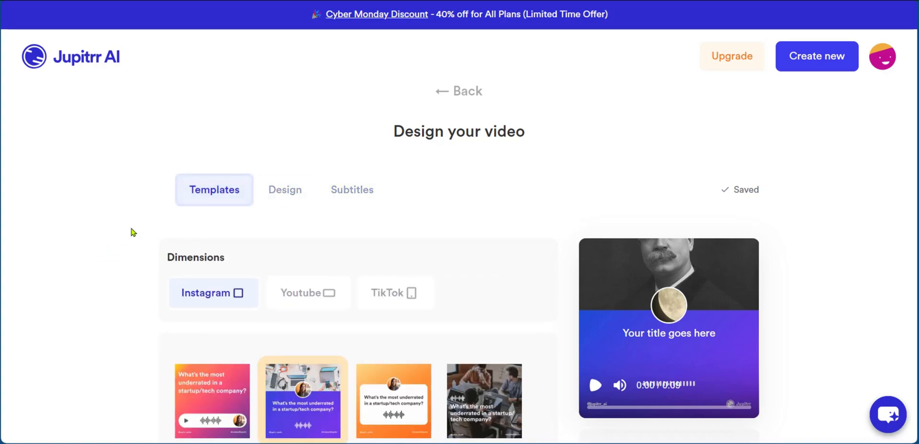
# Try the Youtube, TikTok and Instagram dimensions and settle on TikTok
pyautogui.scroll(-3, 144, 192)
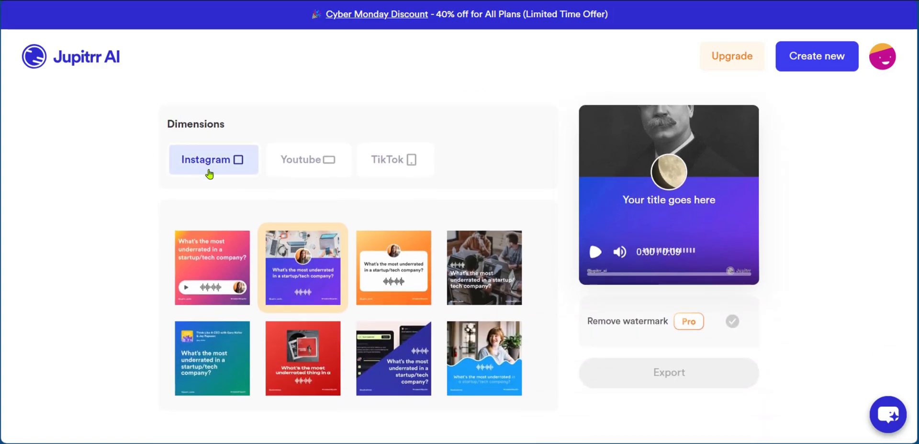
pyautogui.click(297, 168)
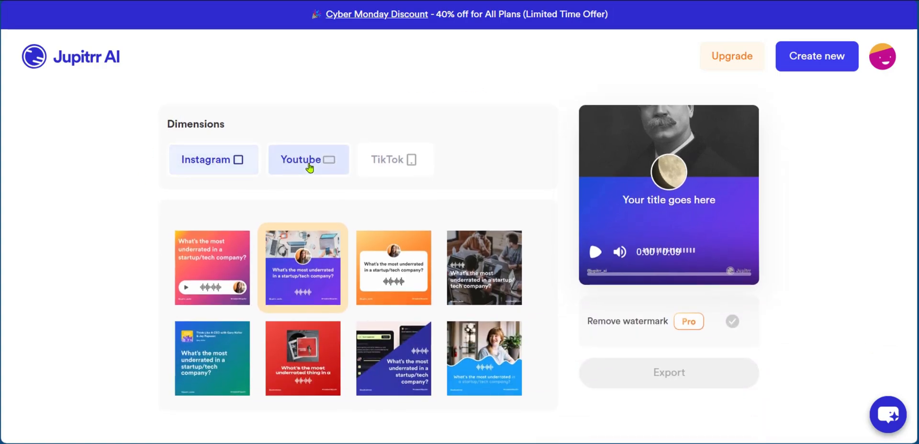
pyautogui.click(383, 167)
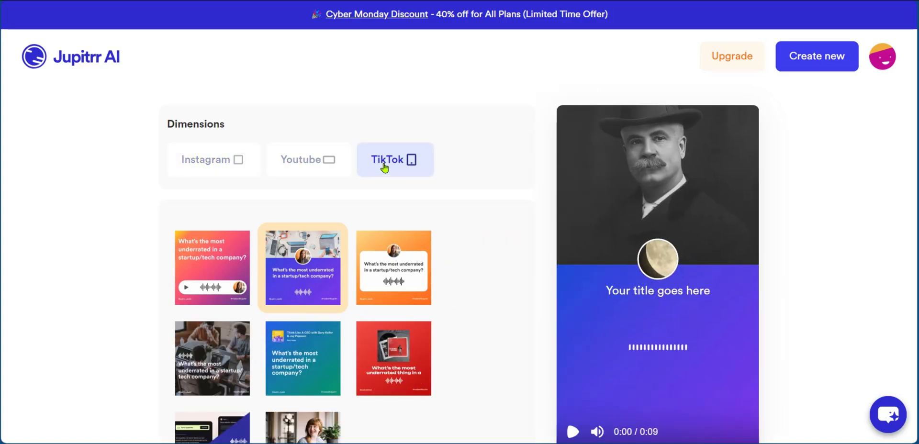
pyautogui.click(185, 165)
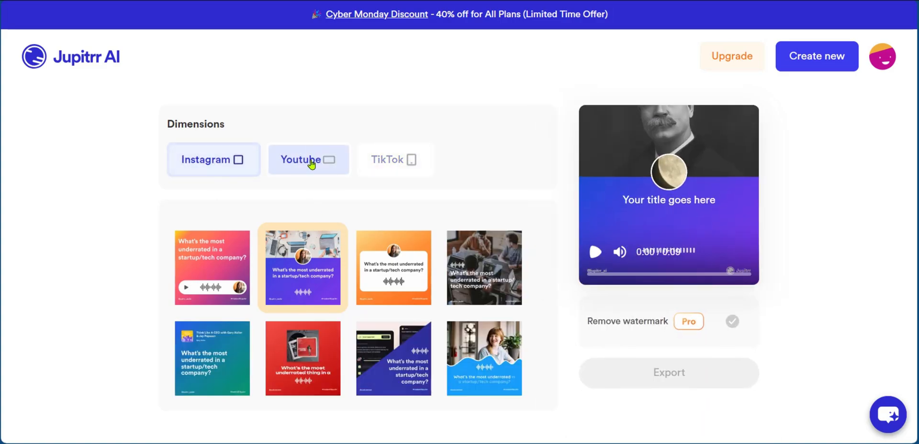
pyautogui.click(312, 160)
pyautogui.click(363, 160)
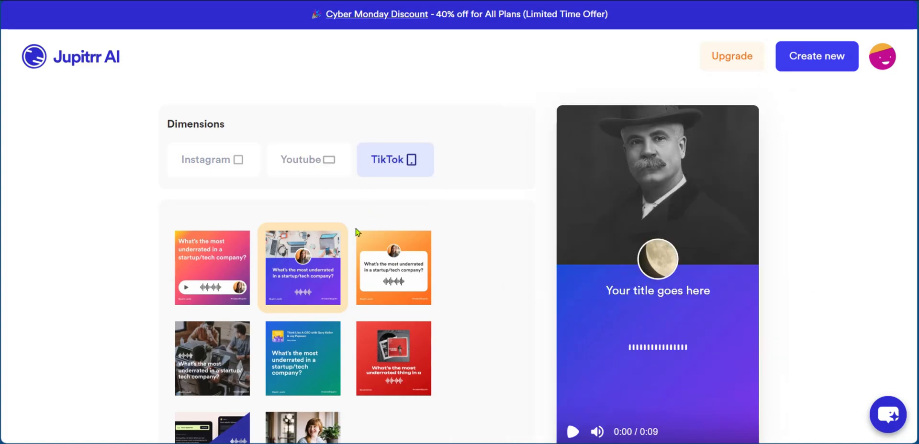
# Choose the dark photo template with the waveform and title overlay
pyautogui.scroll(-2, 412, 353)
pyautogui.scroll(2, 412, 353)
pyautogui.scroll(-4, 268, 251)
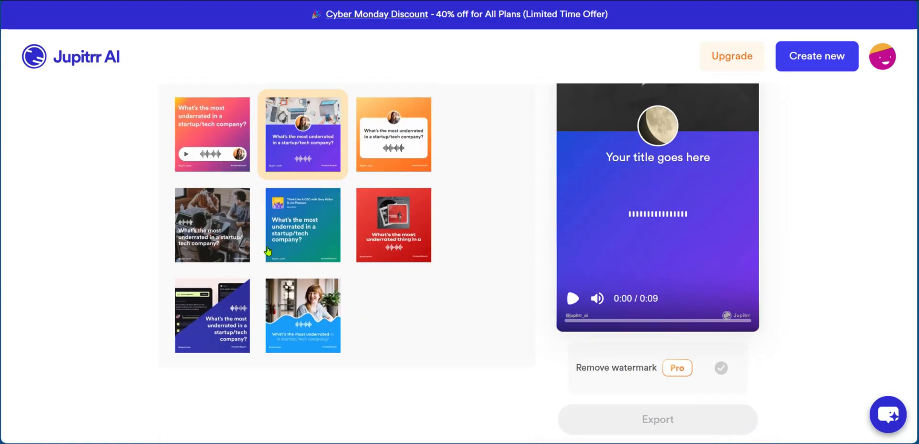
pyautogui.click(214, 219)
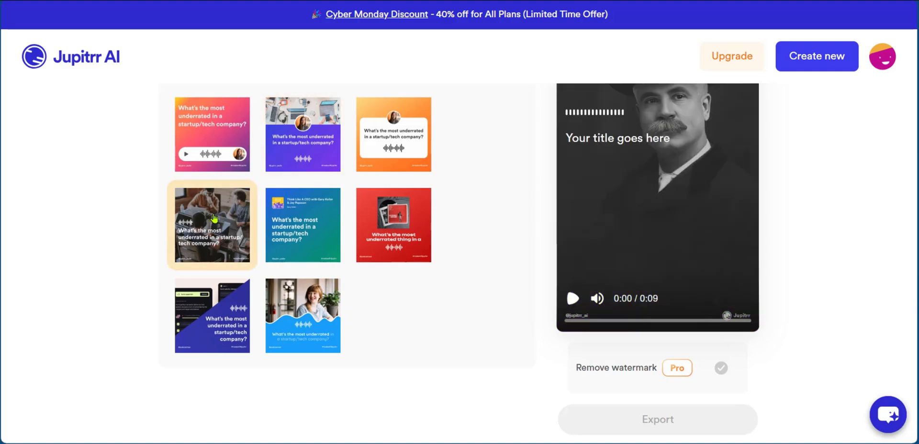
# Paste The Sun as the video title in the design settings
pyautogui.scroll(5, 494, 299)
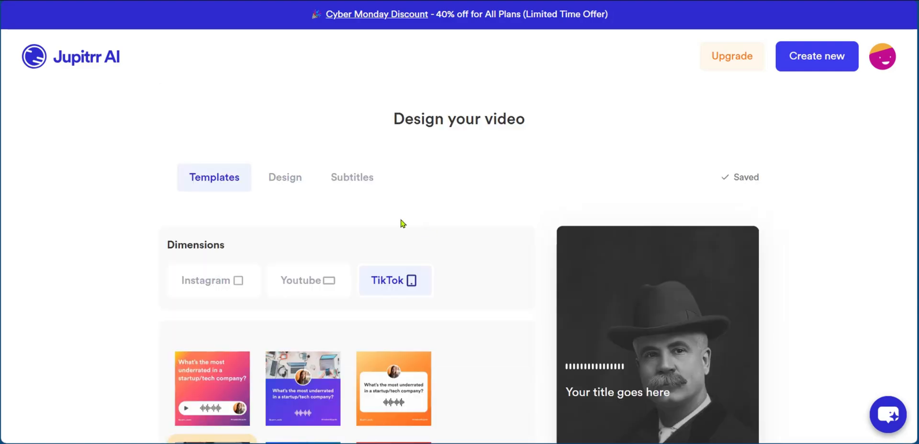
pyautogui.click(279, 178)
pyautogui.scroll(-1, 171, 184)
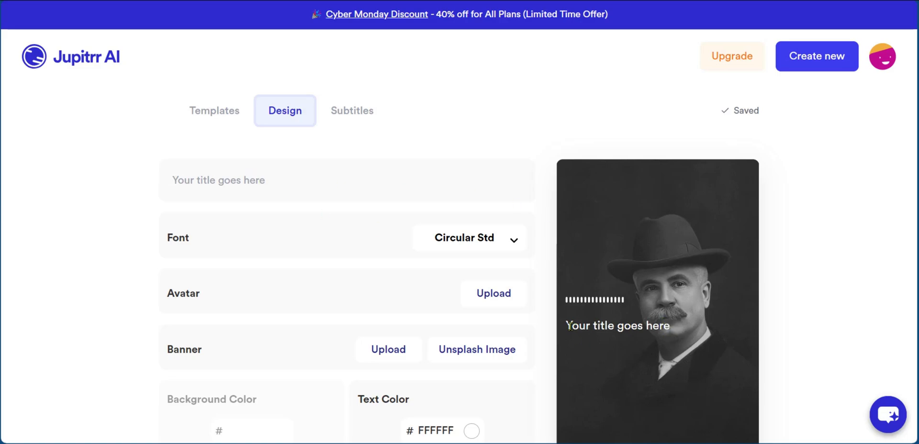
pyautogui.click(274, 185)
pyautogui.write('The Sun')
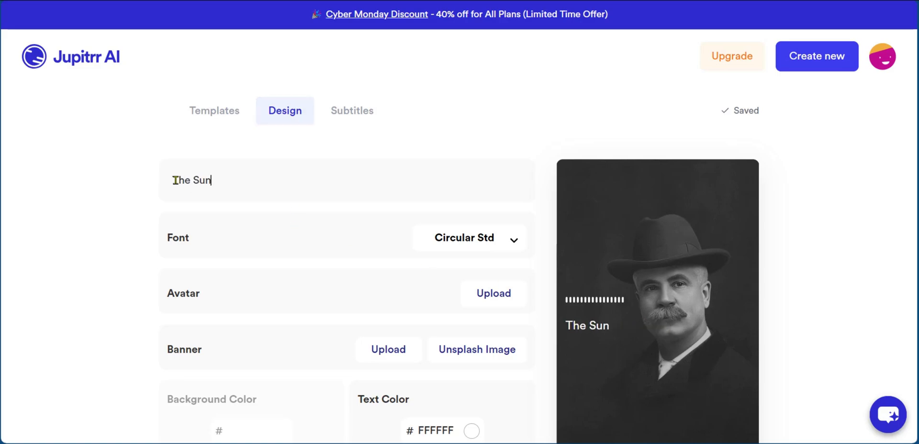
# Set the title font to Quicksand
pyautogui.scroll(-2, 175, 242)
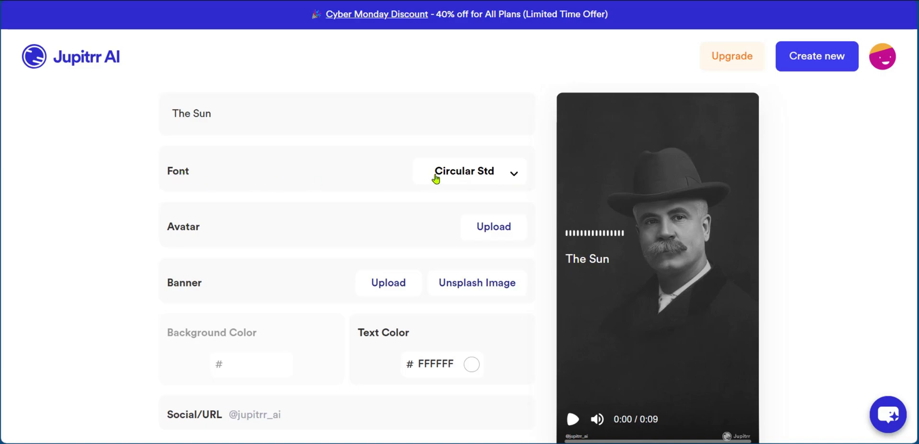
pyautogui.click(485, 176)
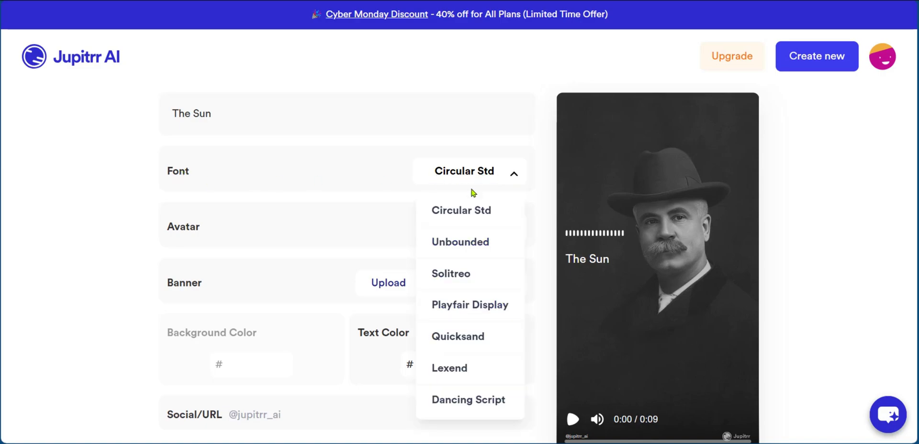
pyautogui.click(459, 343)
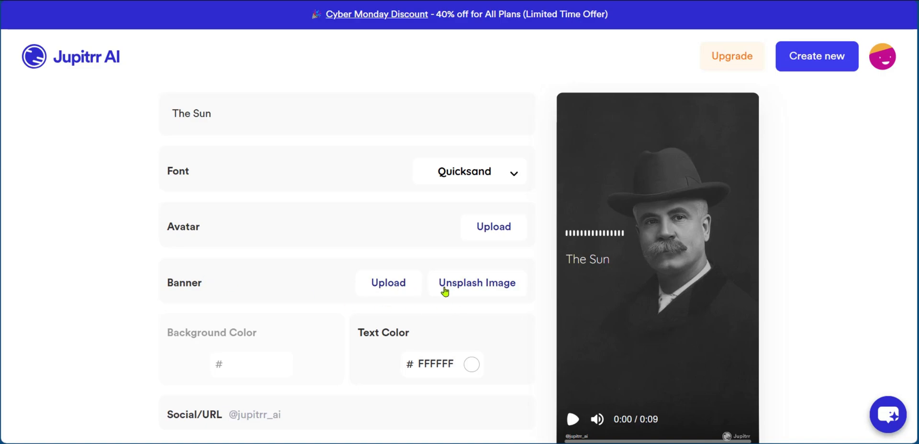
# Search Unsplash for su and set the sun above the clouds photo as the banner
pyautogui.click(491, 288)
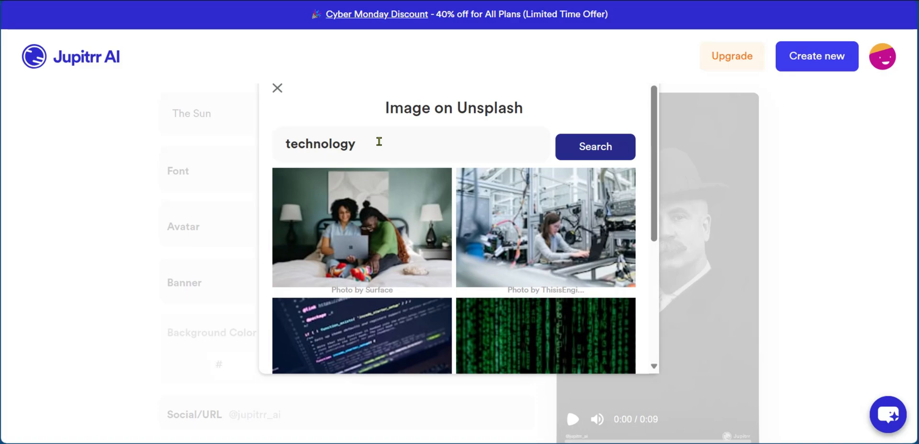
pyautogui.moveTo(377, 141); pyautogui.dragTo(284, 148)
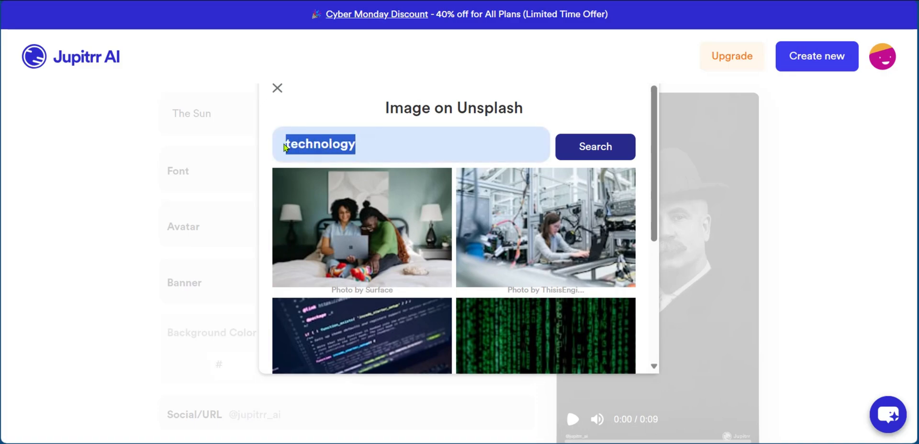
pyautogui.write('sun')
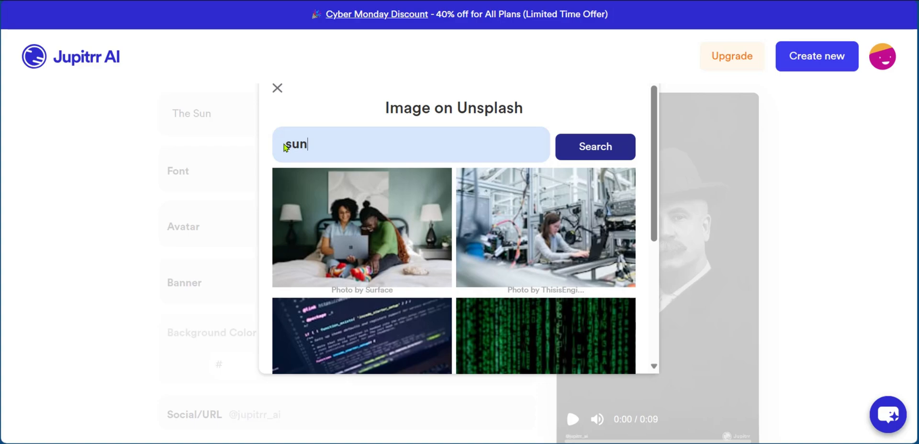
pyautogui.press('Return')
pyautogui.scroll(-5, 322, 220)
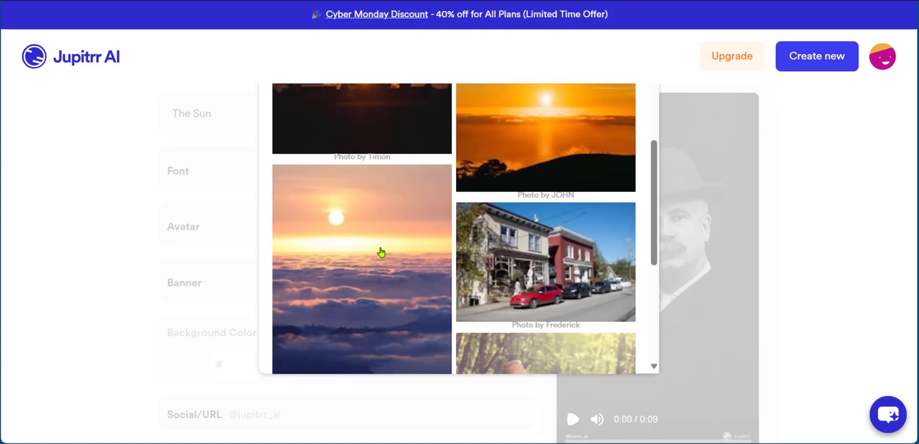
pyautogui.click(381, 253)
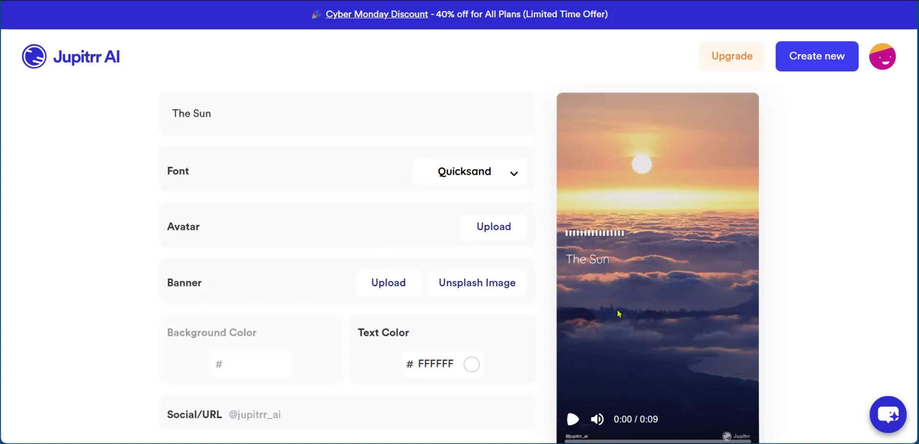
# Change the title font to Unbounded
pyautogui.scroll(-3, 263, 318)
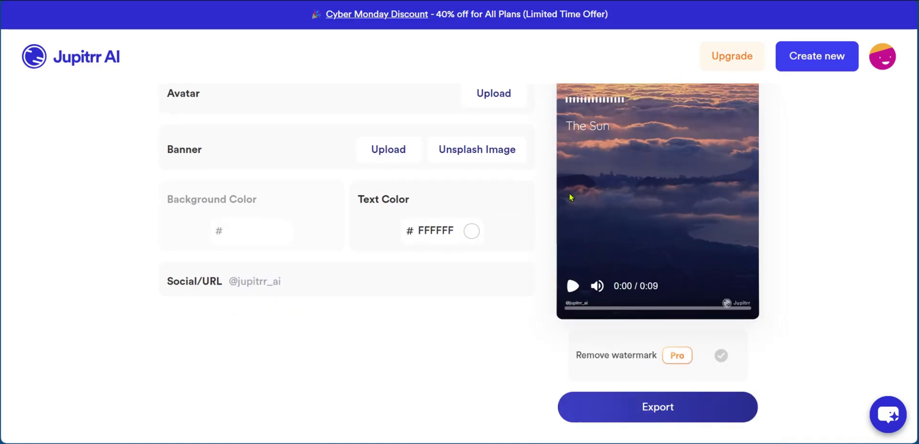
pyautogui.scroll(3, 570, 197)
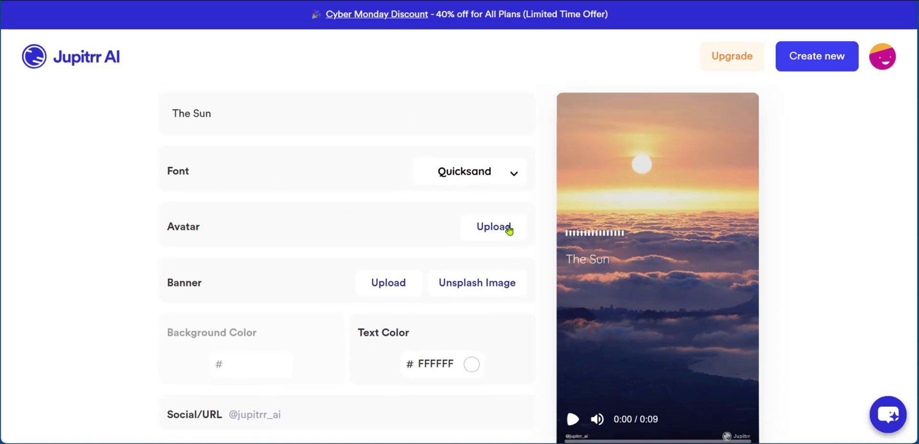
pyautogui.click(509, 174)
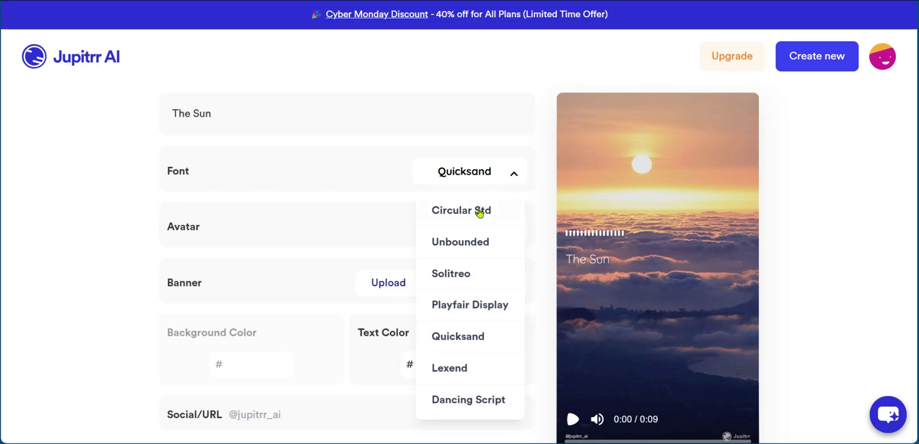
pyautogui.click(477, 234)
# Set the text color to yellow F8C413 using the color picker
pyautogui.scroll(-2, 444, 201)
pyautogui.scroll(1, 443, 202)
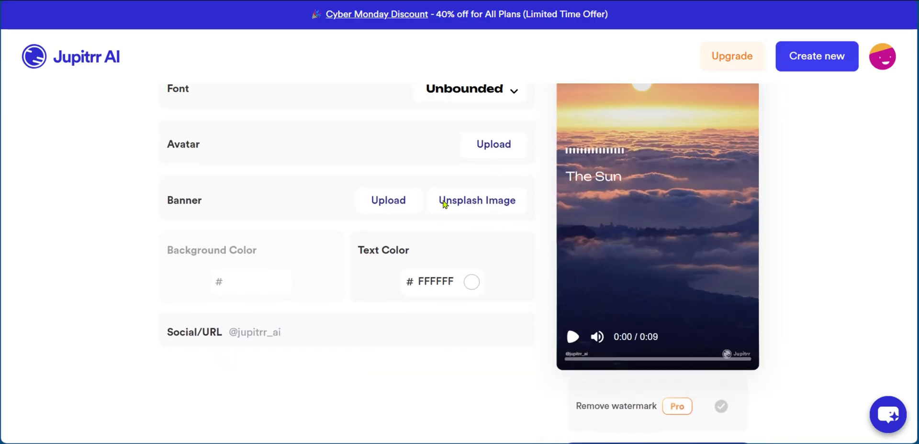
pyautogui.click(471, 299)
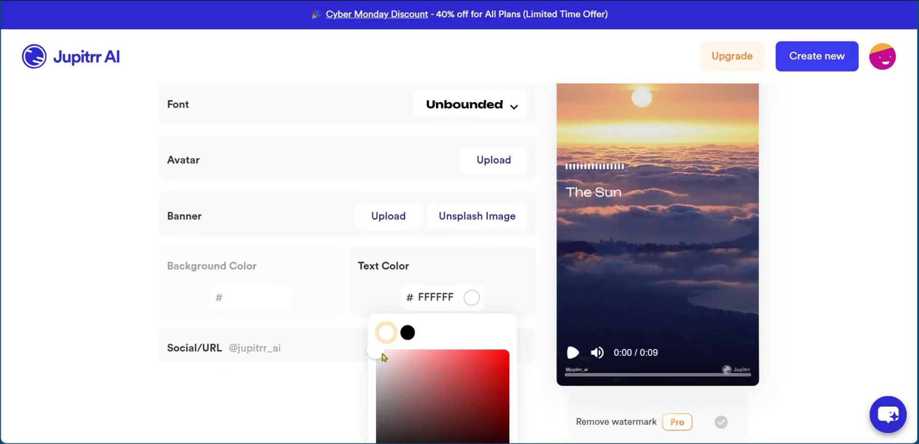
pyautogui.scroll(-4, 383, 357)
pyautogui.moveTo(389, 276); pyautogui.dragTo(397, 276)
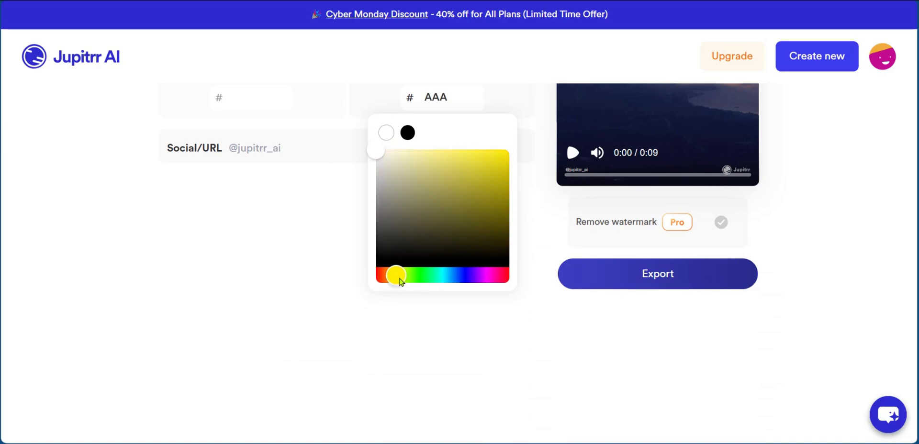
pyautogui.moveTo(399, 279); pyautogui.dragTo(397, 278)
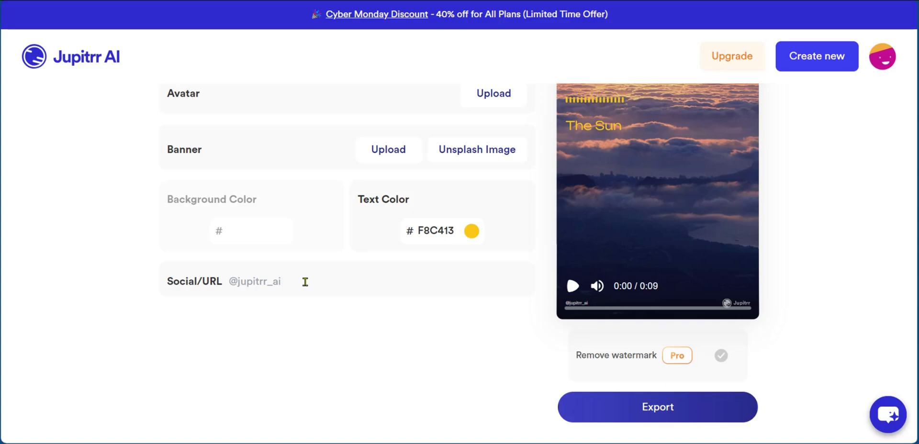
# Switch the subtitle style to Word by Word
pyautogui.scroll(6, 305, 282)
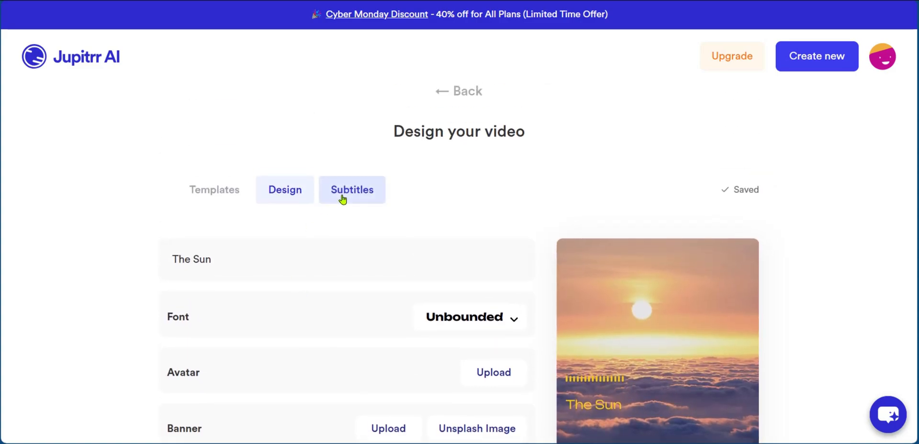
pyautogui.click(343, 200)
pyautogui.scroll(-2, 320, 166)
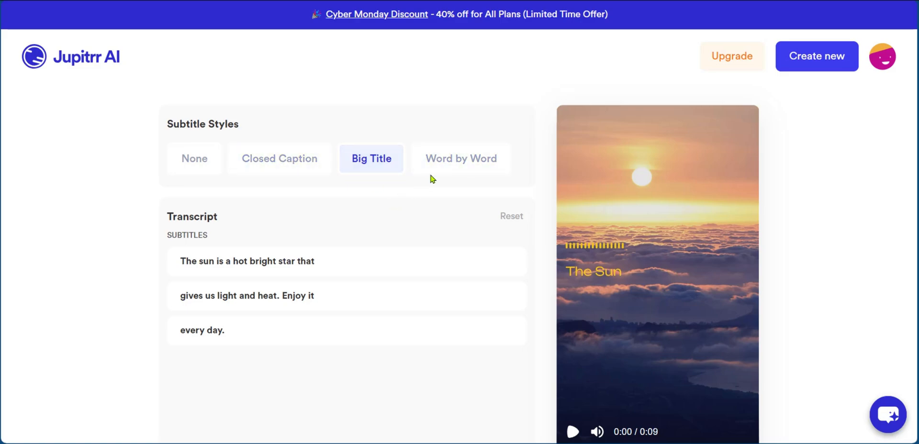
pyautogui.click(468, 163)
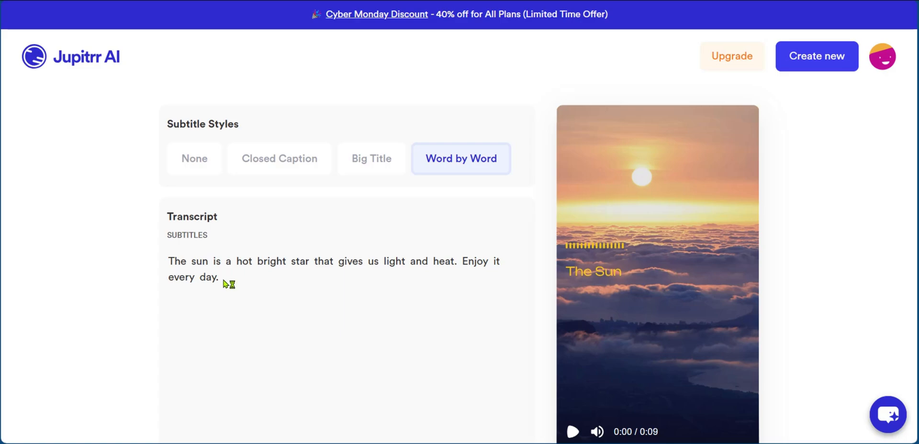
# Adjust the text color to F3C11C in the design settings
pyautogui.scroll(2, 593, 380)
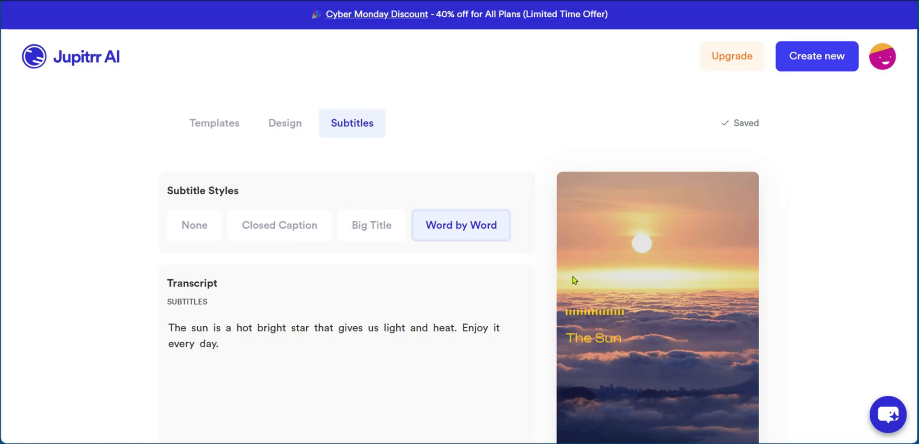
pyautogui.click(294, 128)
pyautogui.scroll(-3, 383, 215)
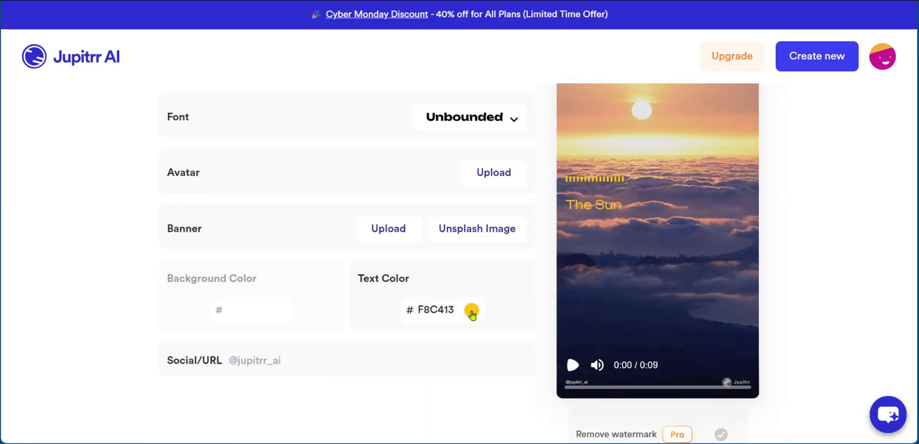
pyautogui.click(471, 312)
pyautogui.scroll(-3, 498, 238)
pyautogui.moveTo(498, 238); pyautogui.dragTo(494, 238)
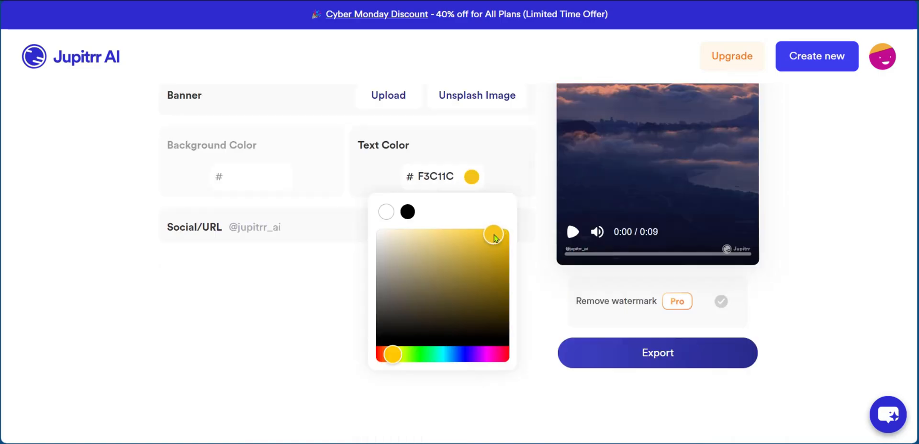
# Change the text color to green 1CF323 using the hue slider
pyautogui.moveTo(393, 355); pyautogui.dragTo(421, 356)
pyautogui.scroll(3, 482, 263)
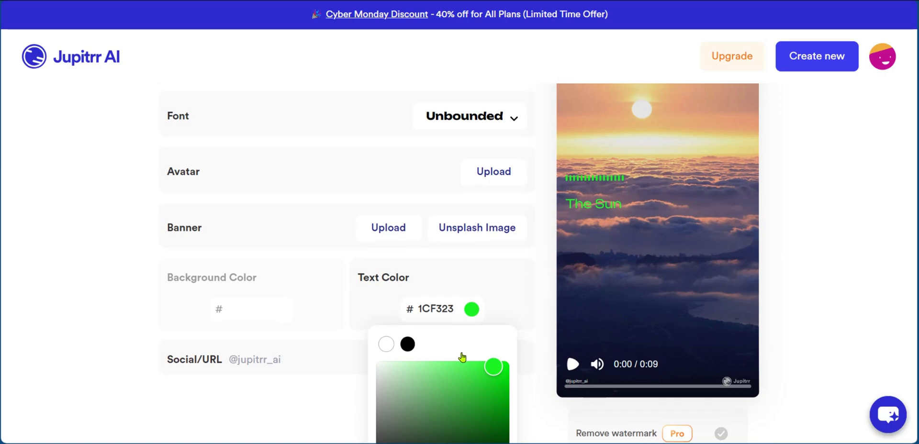
# Review the subtitle settings, then export the video and confirm the credit usage
pyautogui.scroll(-1, 463, 357)
pyautogui.scroll(4, 430, 336)
pyautogui.click(357, 194)
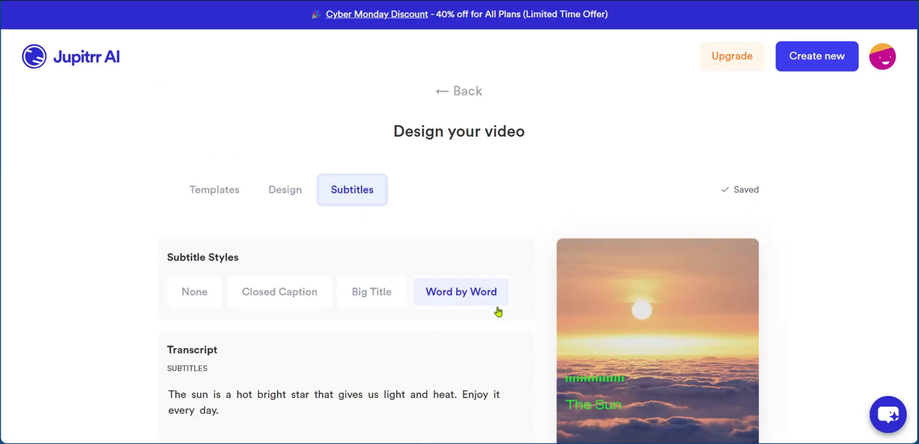
pyautogui.scroll(-7, 499, 318)
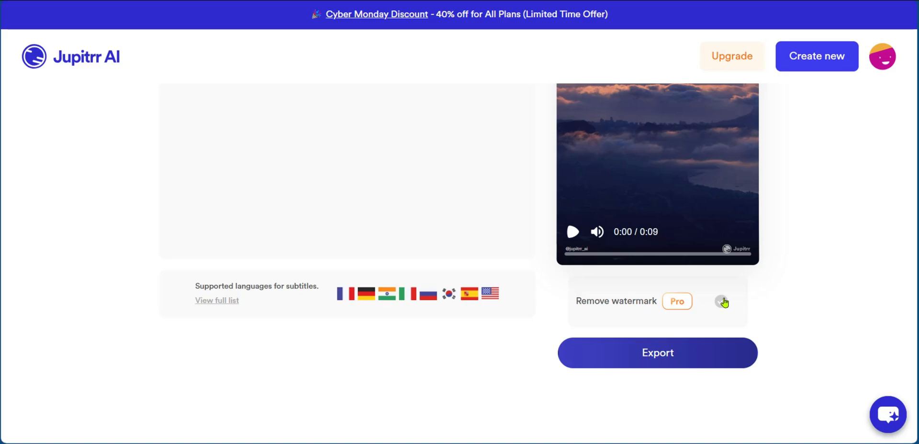
pyautogui.scroll(4, 716, 400)
pyautogui.scroll(-3, 716, 400)
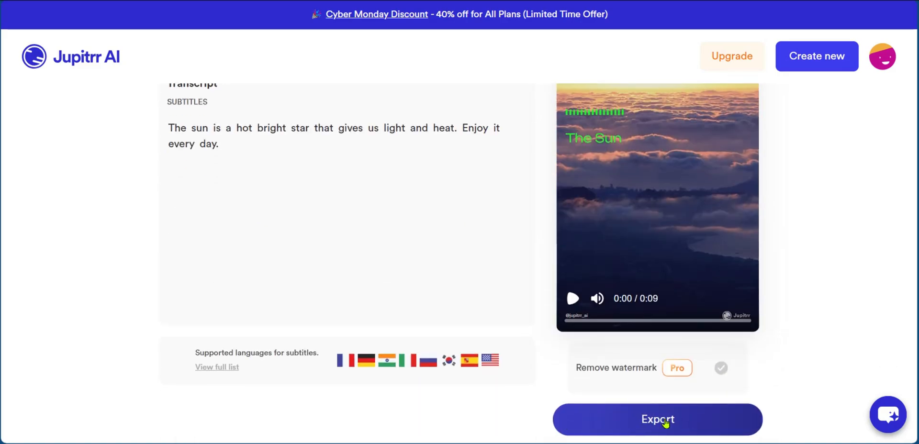
pyautogui.click(665, 423)
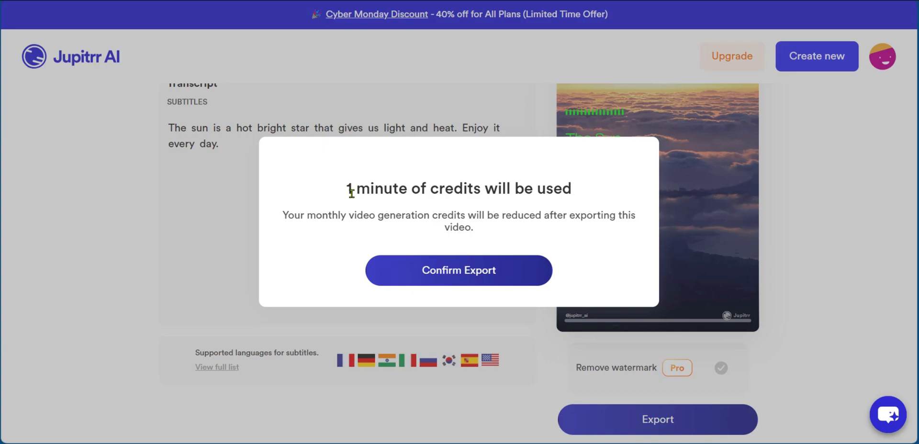
pyautogui.click(456, 276)
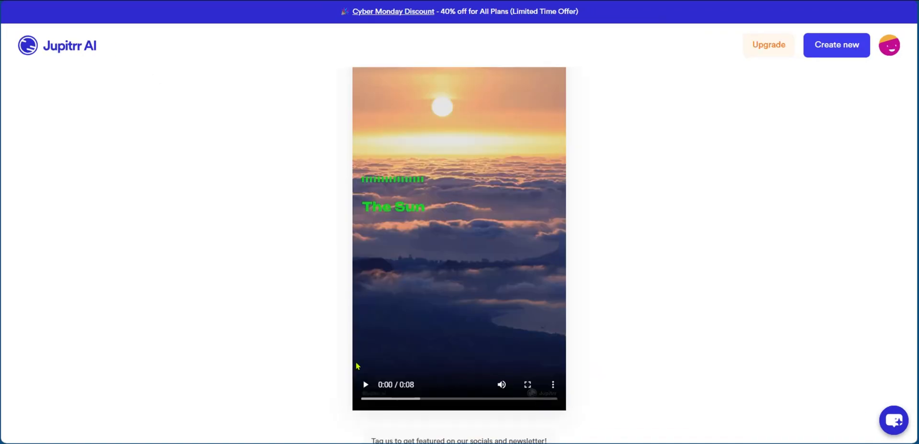
# Play the exported video preview and download the finished video
pyautogui.click(366, 386)
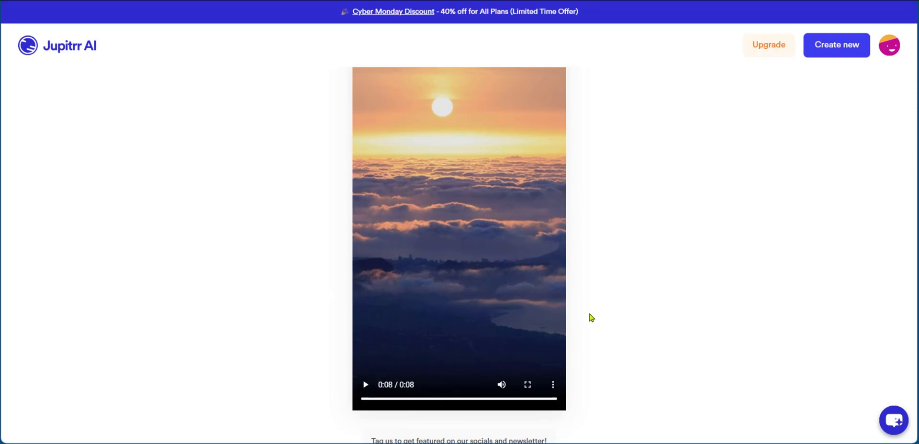
pyautogui.scroll(-2, 656, 271)
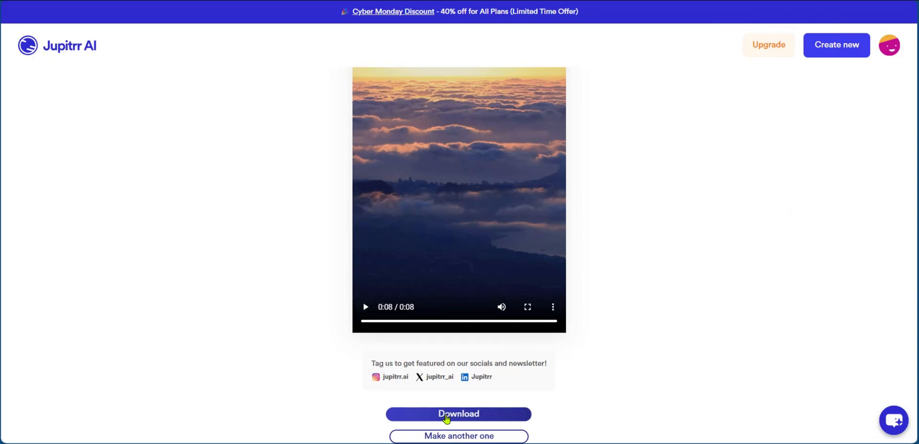
pyautogui.click(455, 418)
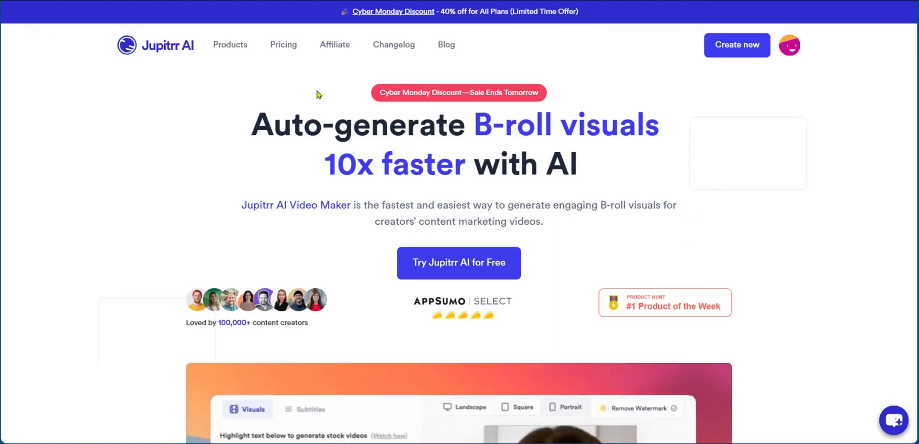
# Open the video library and inspect the options menus of the listed videos
pyautogui.click(790, 48)
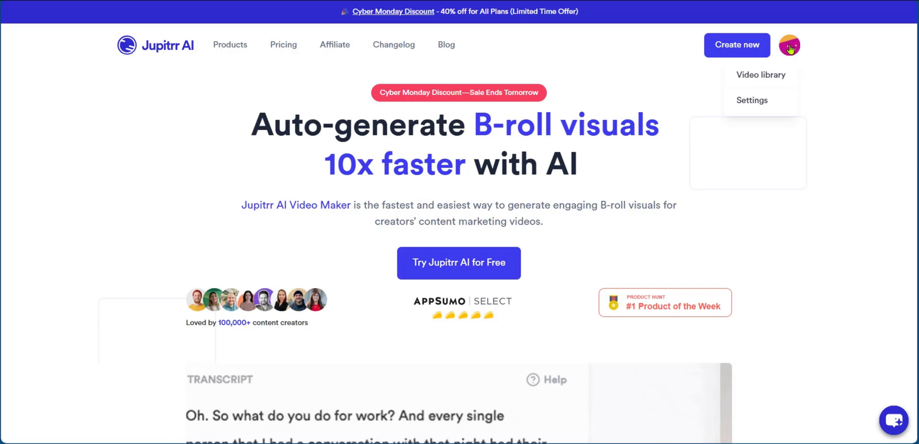
pyautogui.click(750, 76)
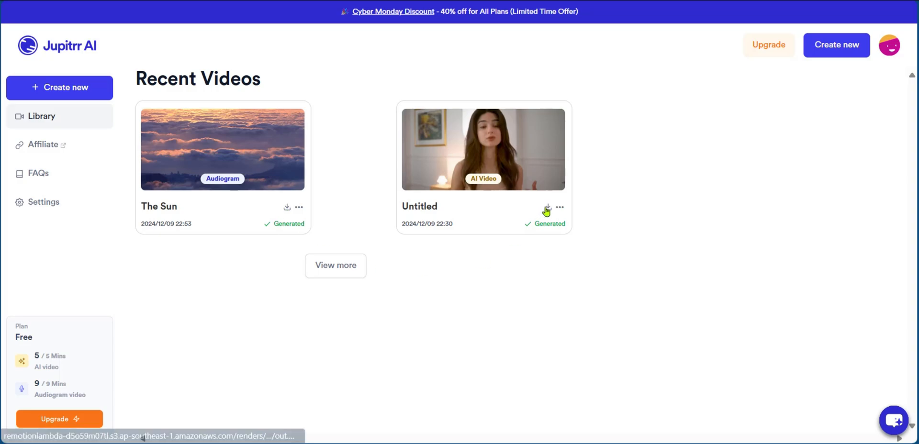
pyautogui.click(299, 208)
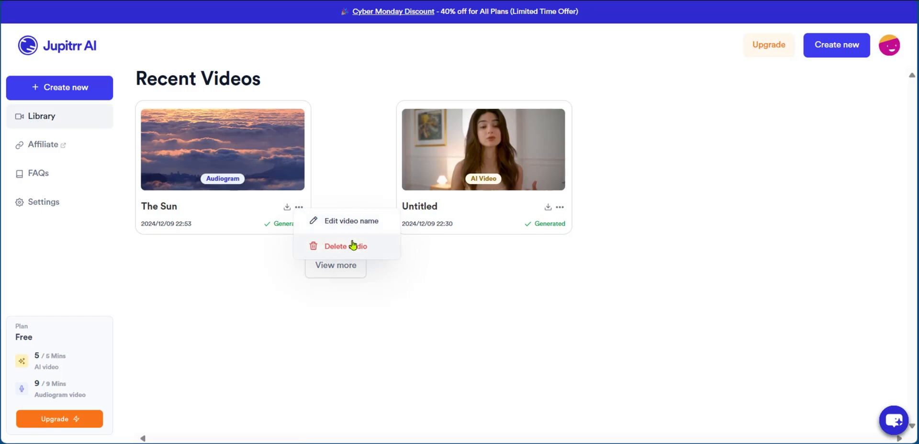
pyautogui.click(546, 231)
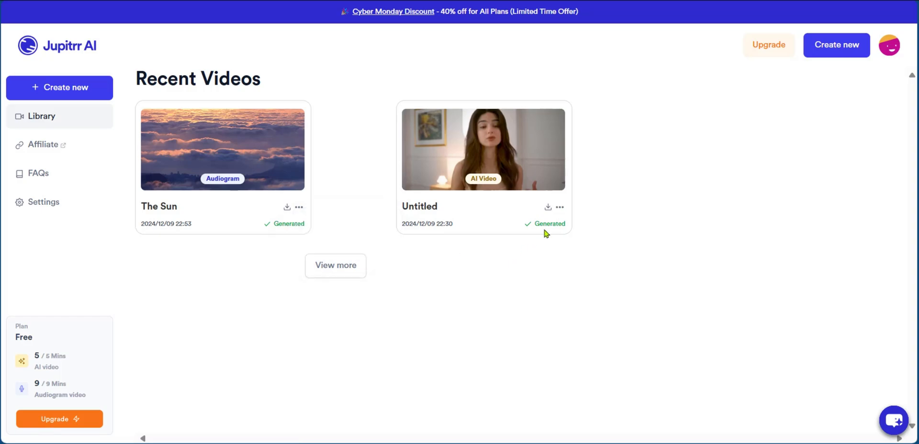
pyautogui.click(560, 208)
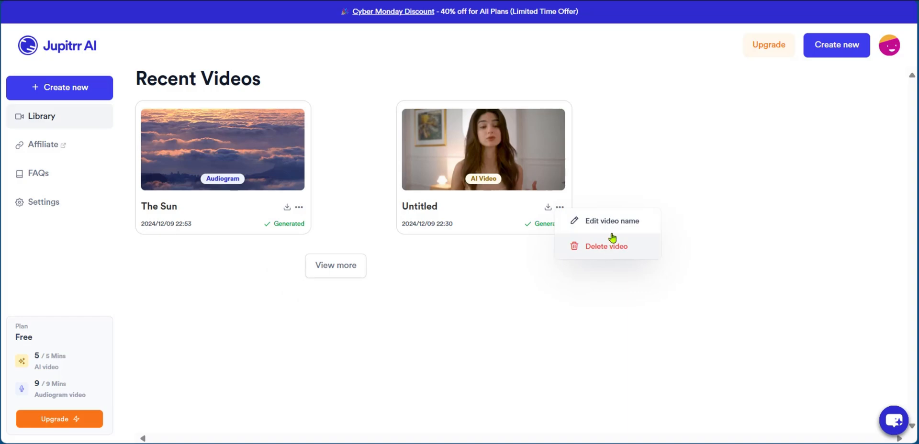
pyautogui.click(663, 145)
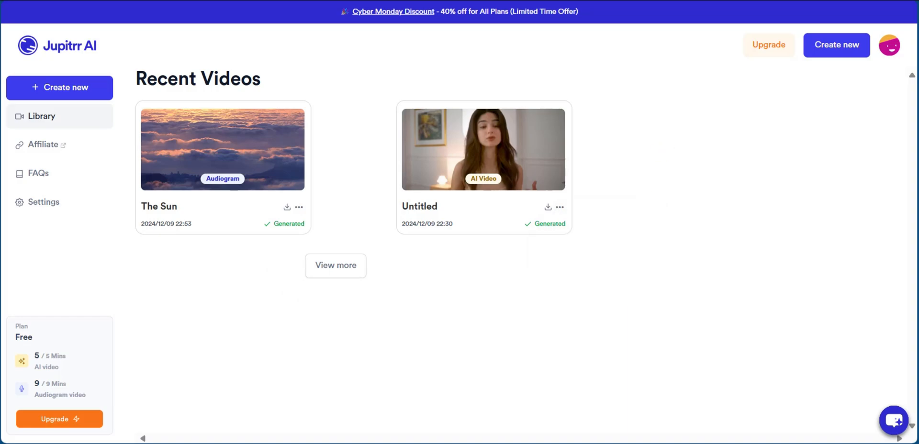